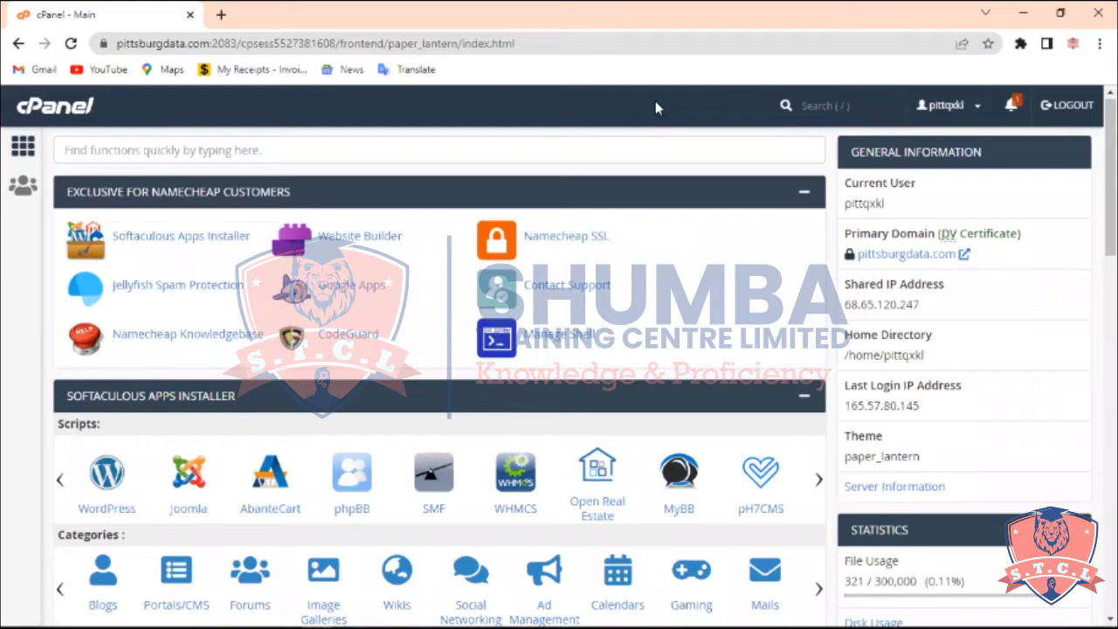
Open the Email Accounts tool from the cPanel home page
scroll(582, 212, "down", 5)
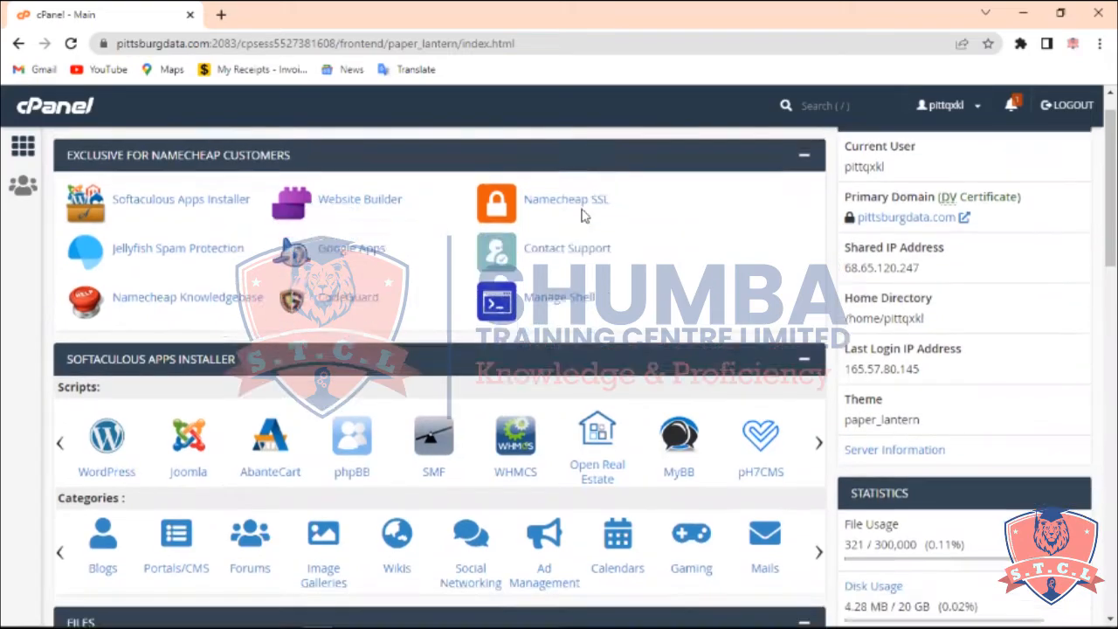
scroll(581, 213, "down", 10)
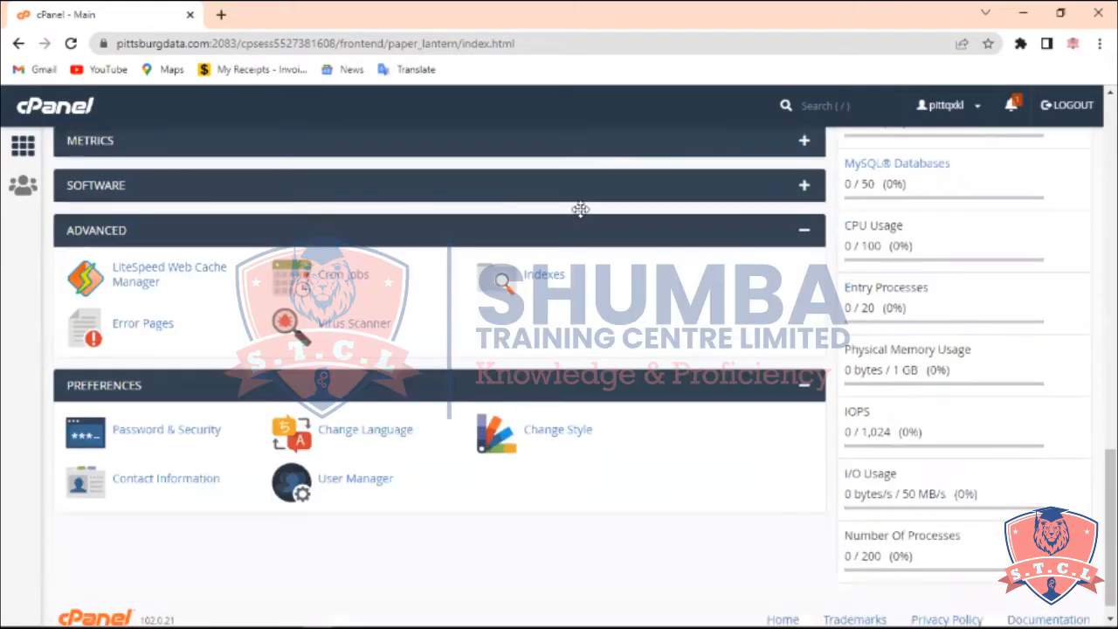
scroll(581, 210, "up", 3)
scroll(581, 210, "up", 10)
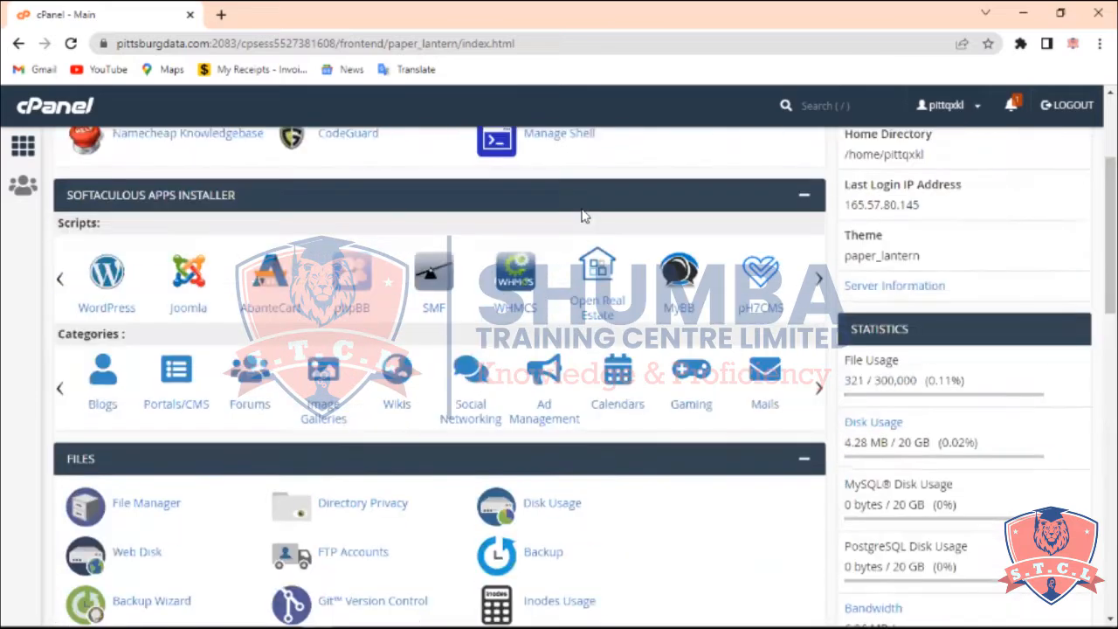
scroll(583, 215, "up", 2)
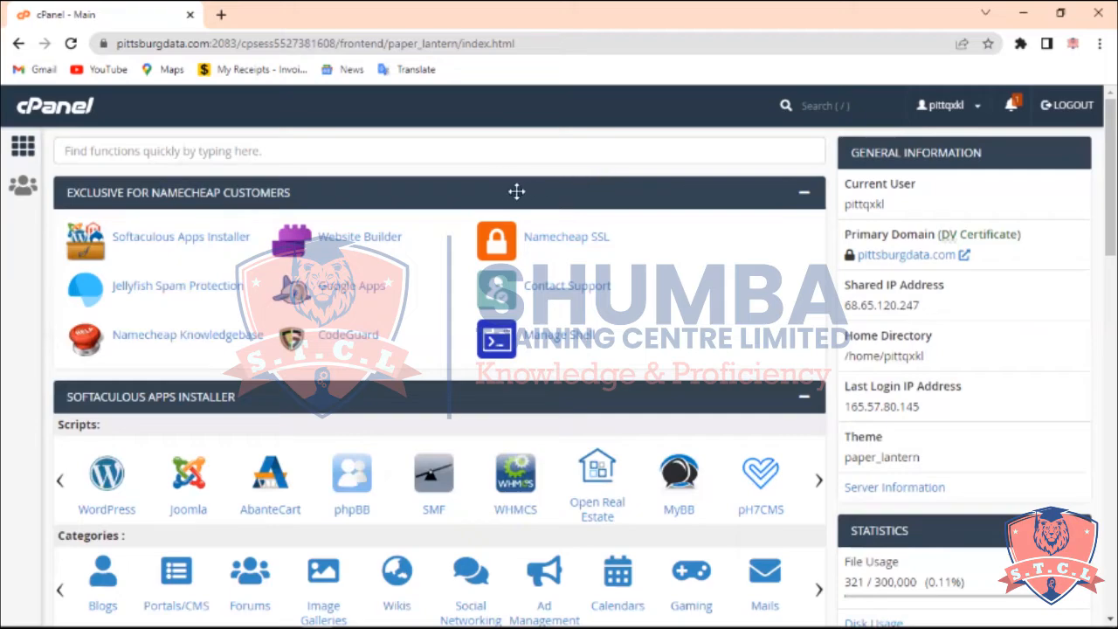
scroll(516, 191, "down", 6)
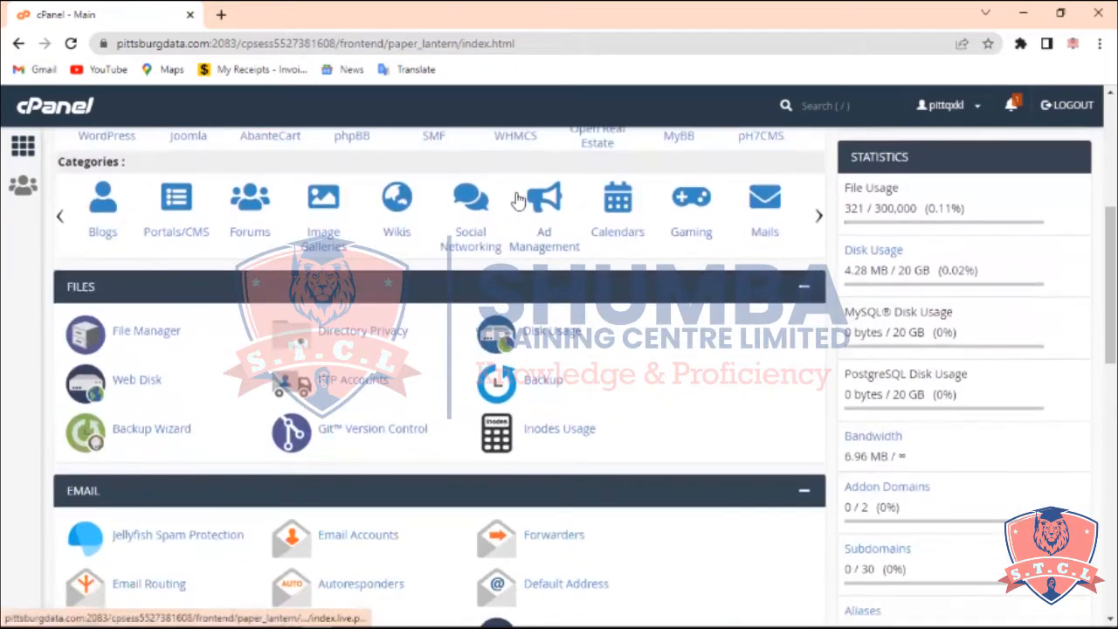
scroll(516, 191, "down", 3)
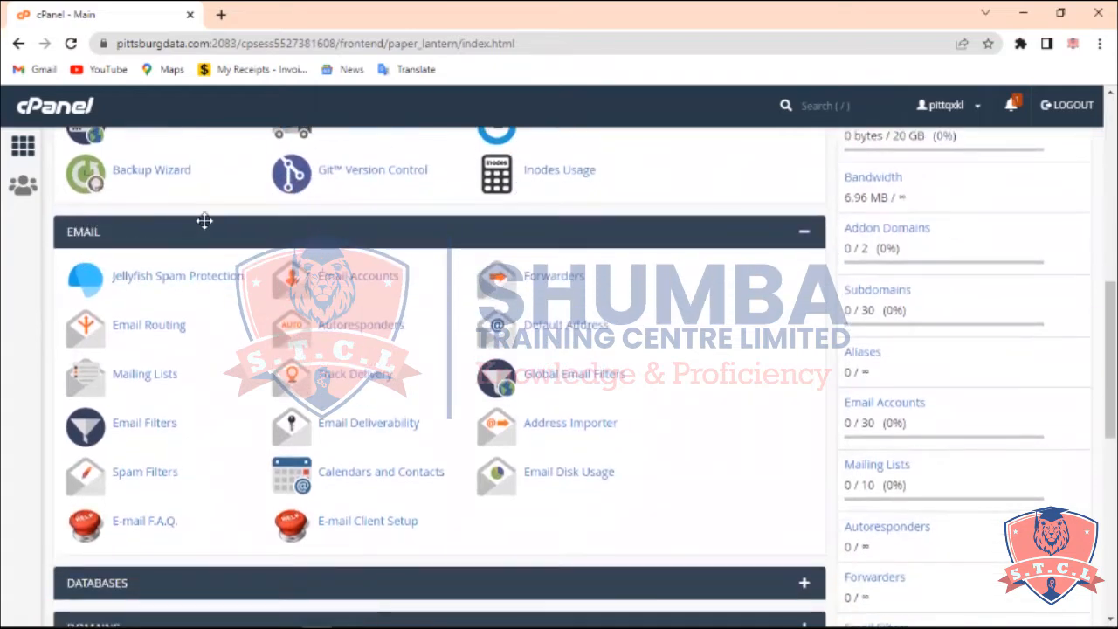
left_click(345, 280)
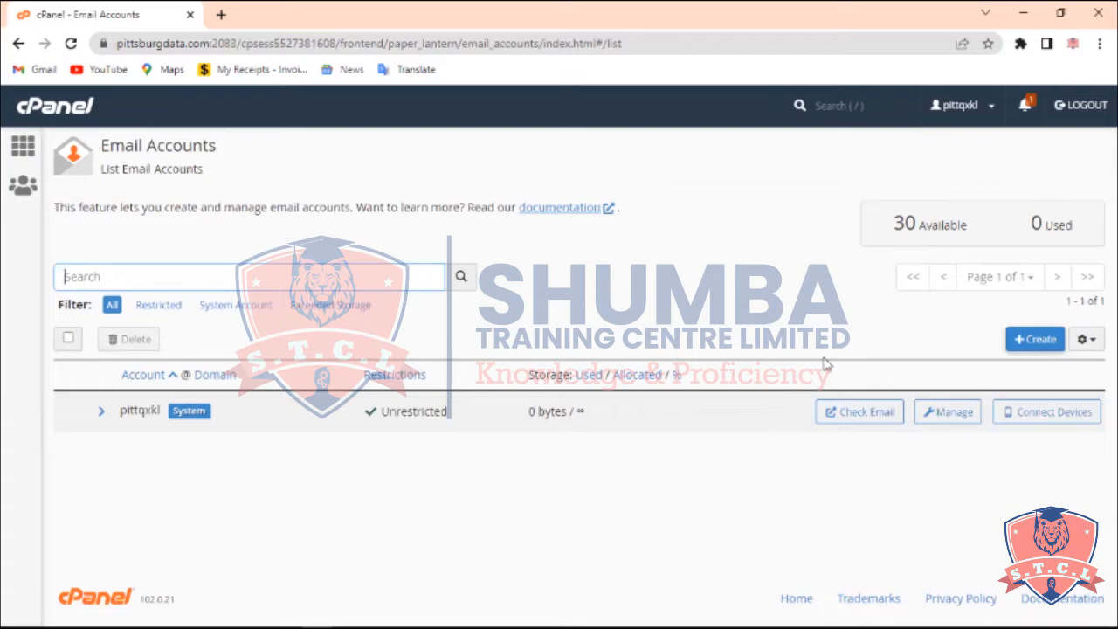
Start creating a new email account with the username admin, keeping the set-password-now option
left_click(1024, 344)
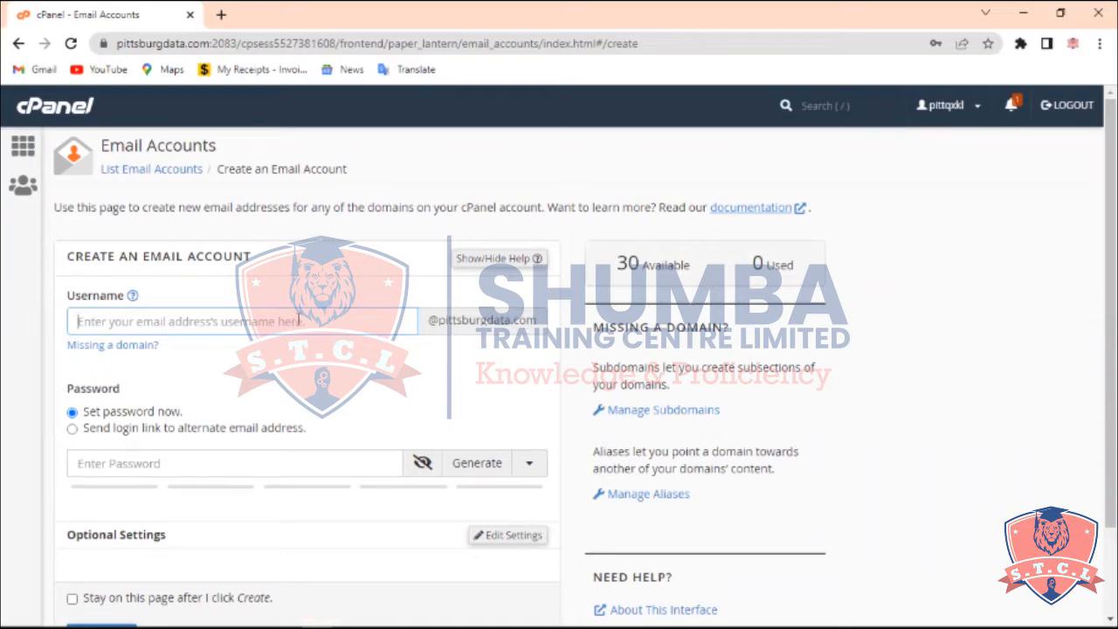
type("admin")
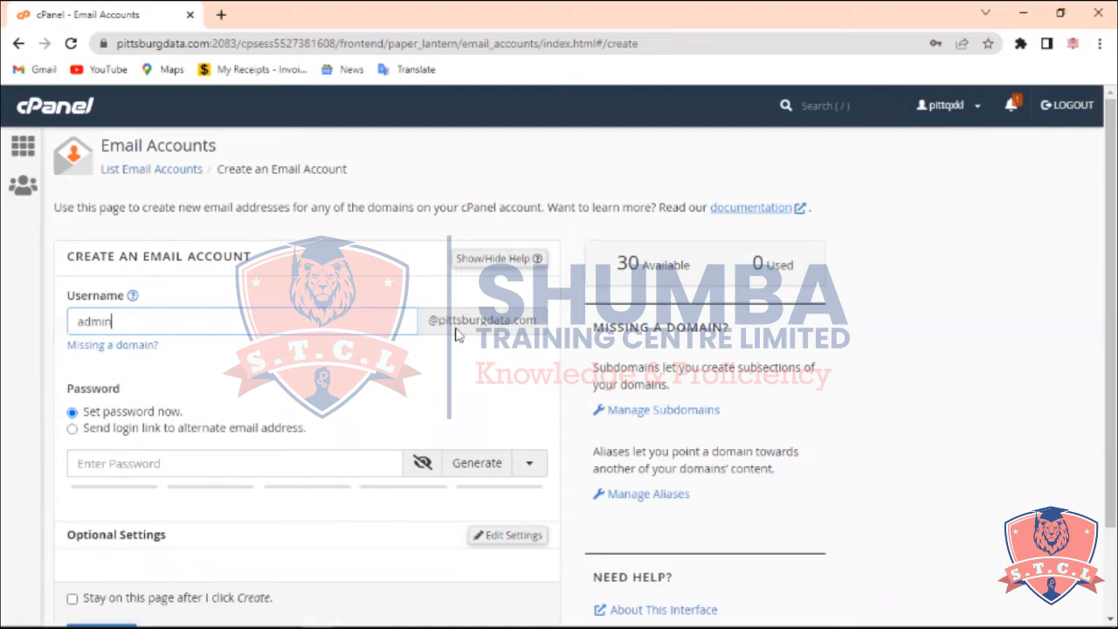
left_click(109, 415)
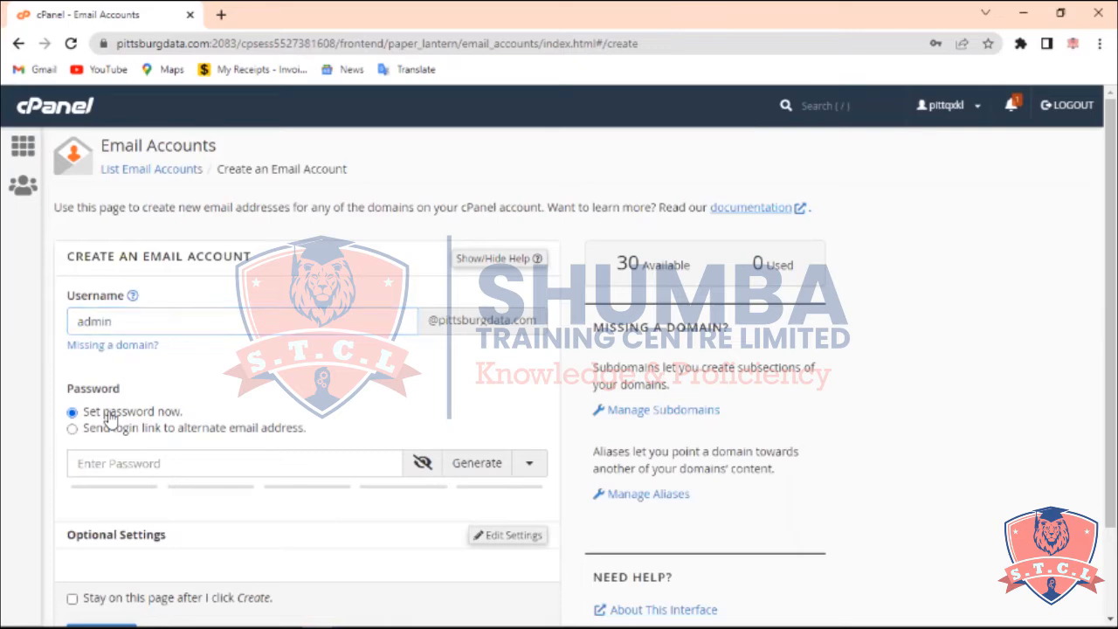
Generate a strong random password for the new account and select the generated password text
left_click(140, 462)
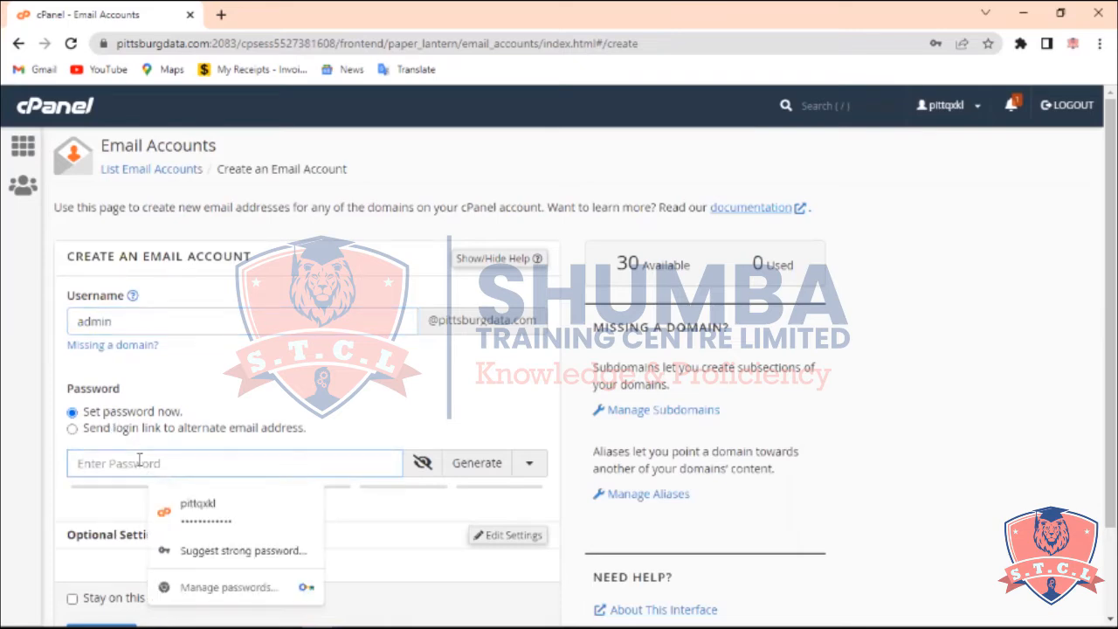
left_click(48, 481)
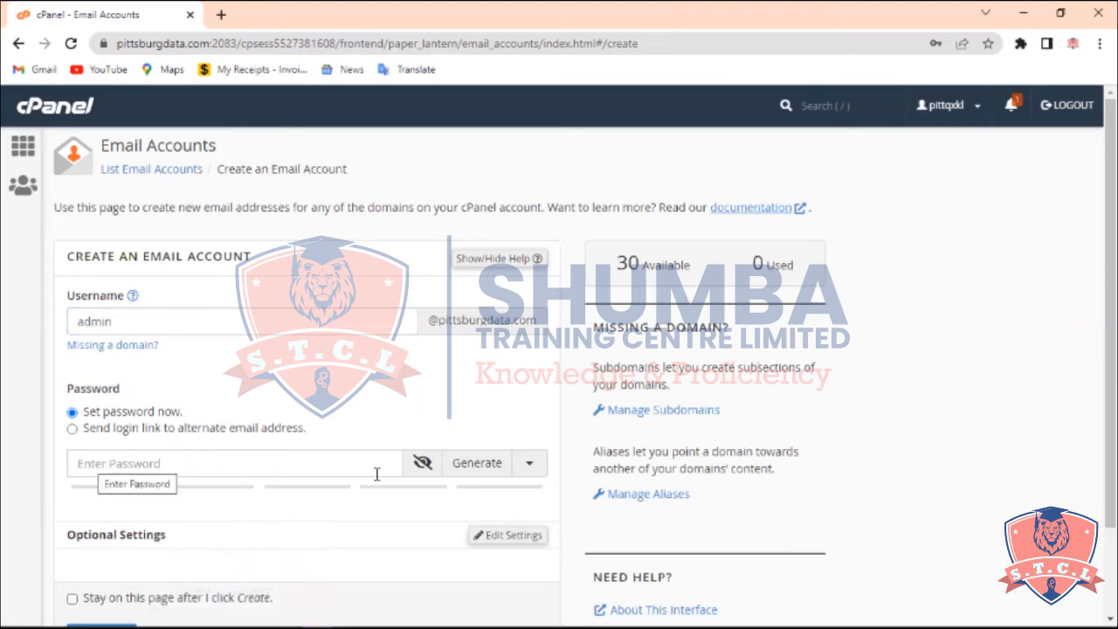
left_click(477, 468)
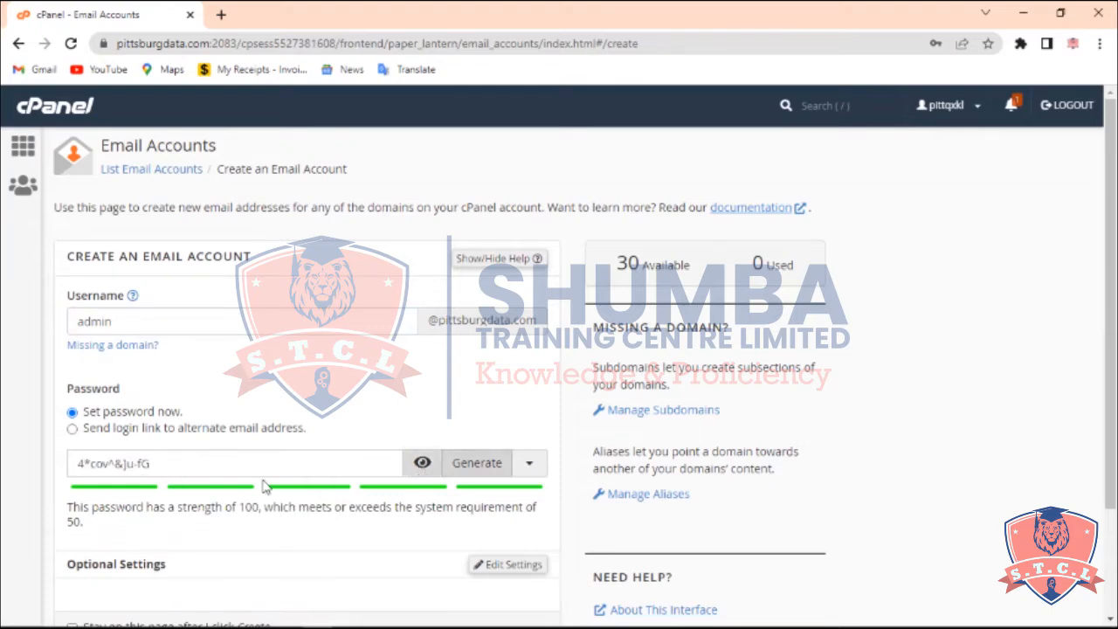
left_click(483, 469)
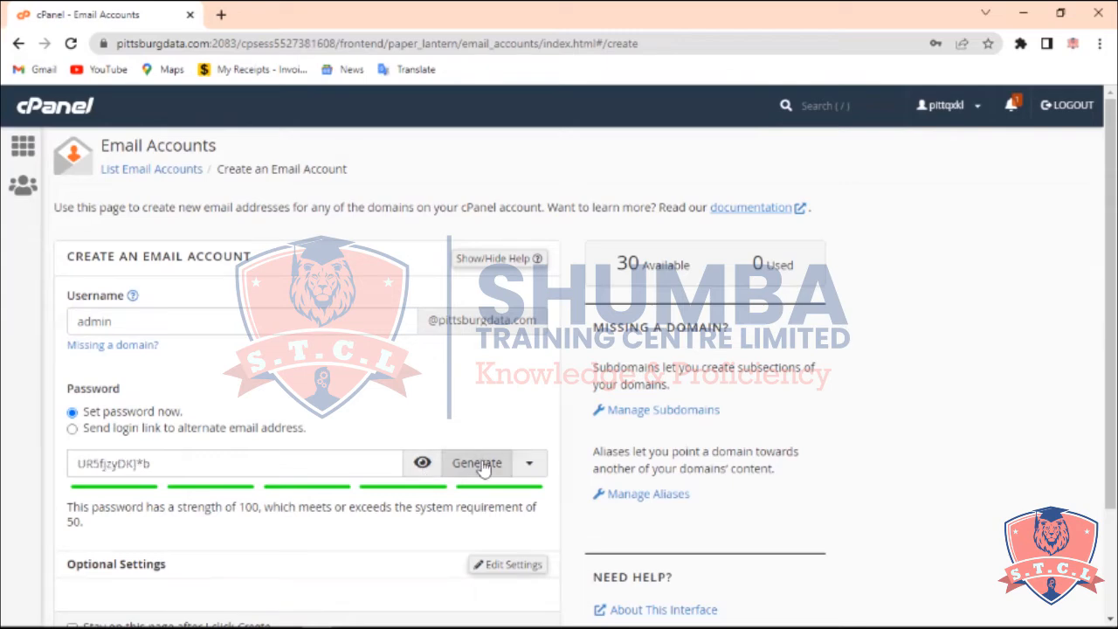
left_click(483, 469)
left_click(483, 469)
left_click(483, 469)
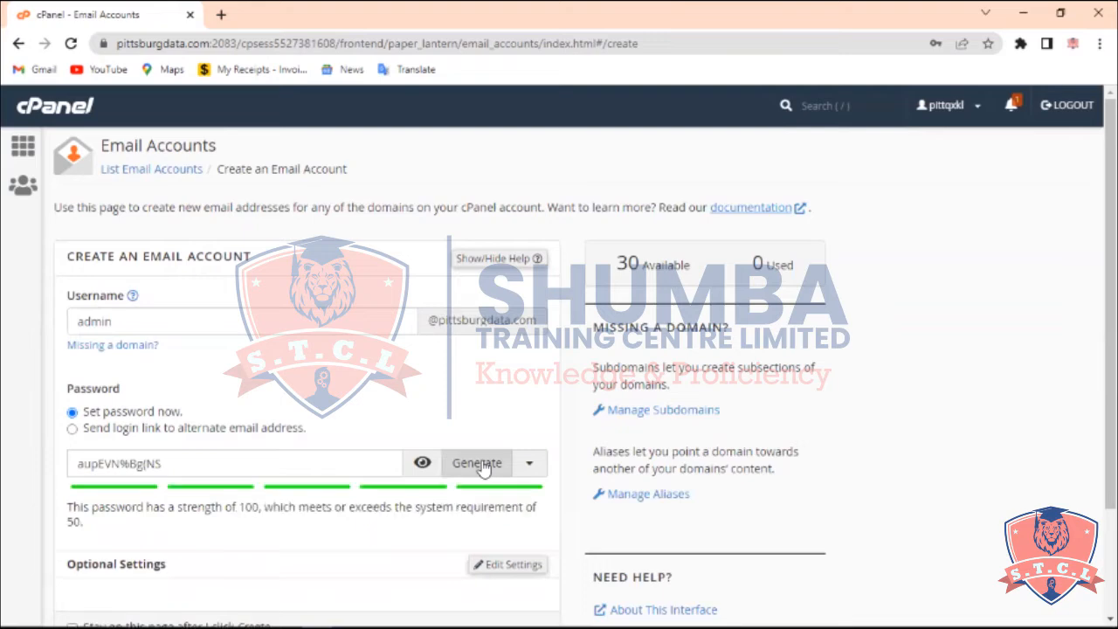
left_click(485, 469)
left_click(487, 469)
left_click(477, 465)
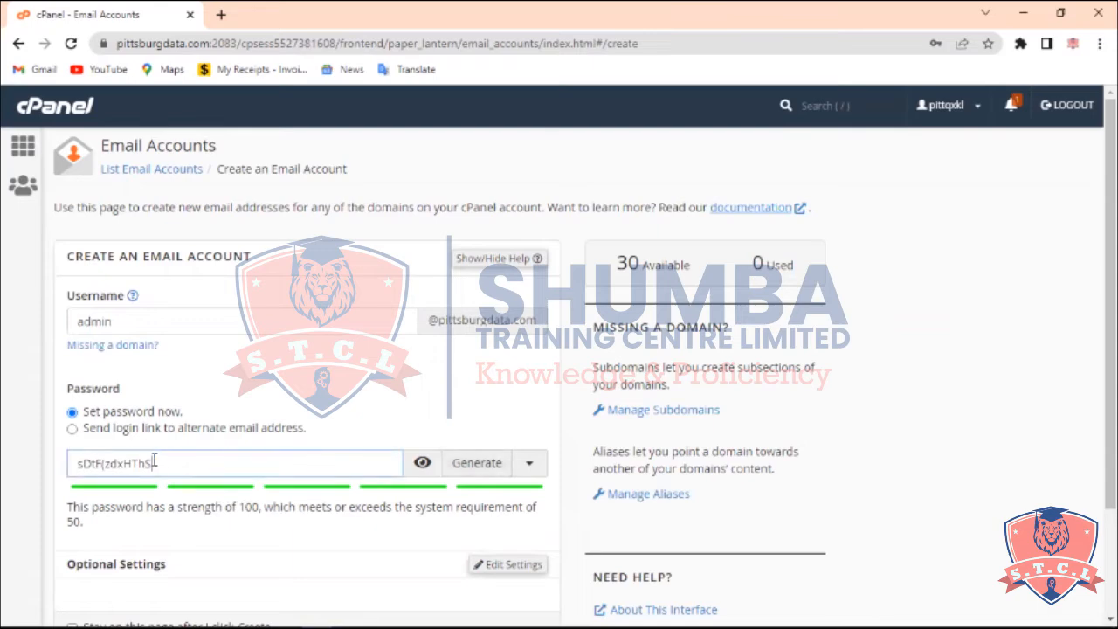
left_click_drag(157, 463, 74, 465)
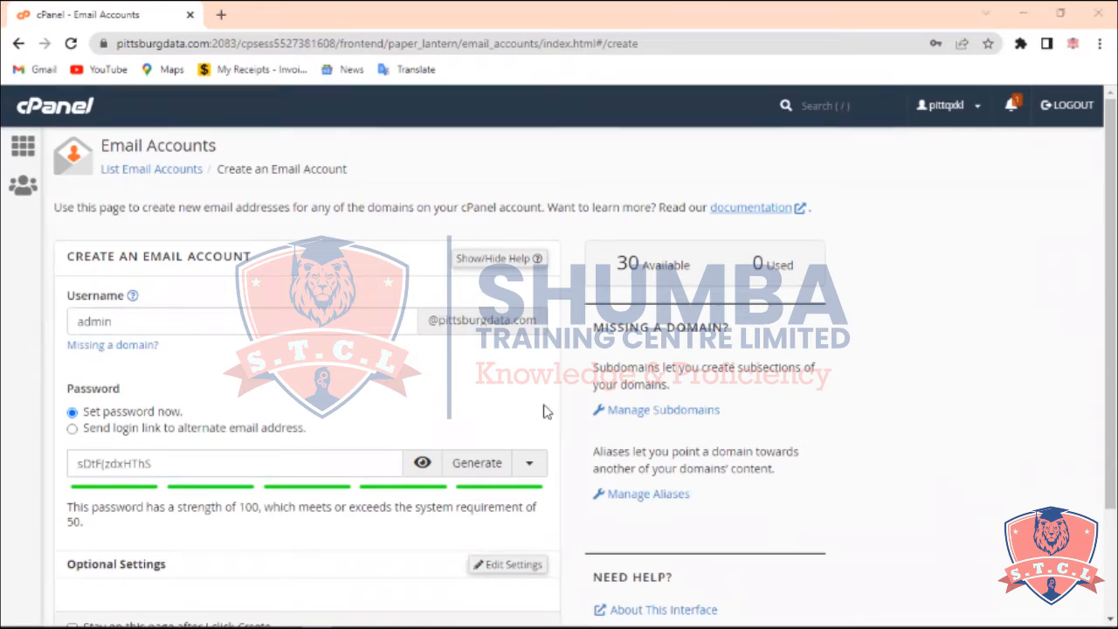
Open Notepad through the Start menu search and reposition its window over the browser
key("super")
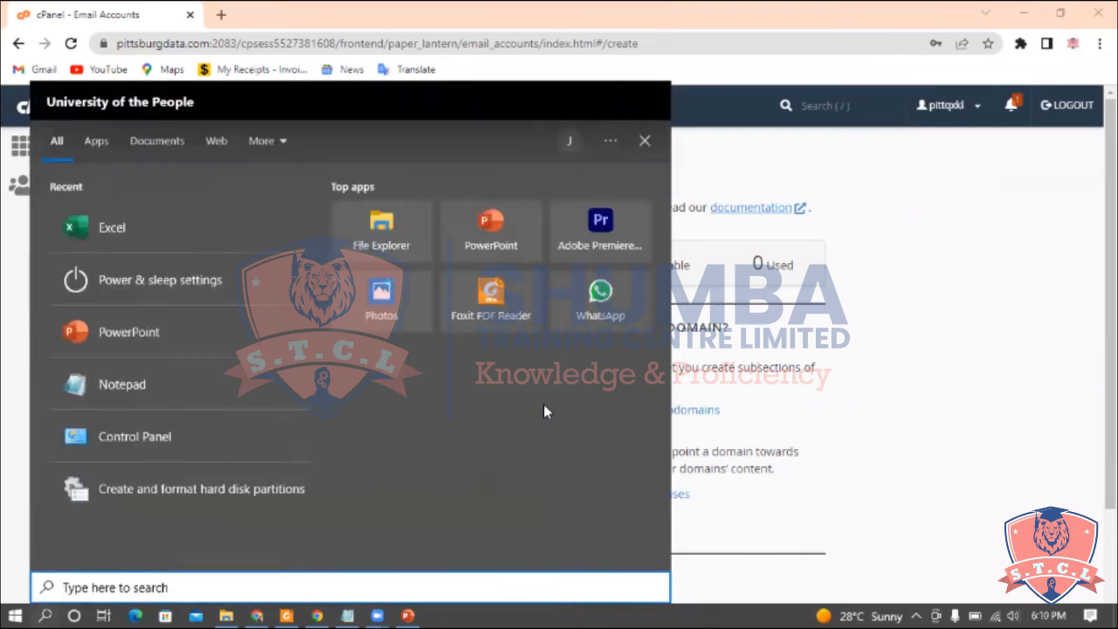
type("not")
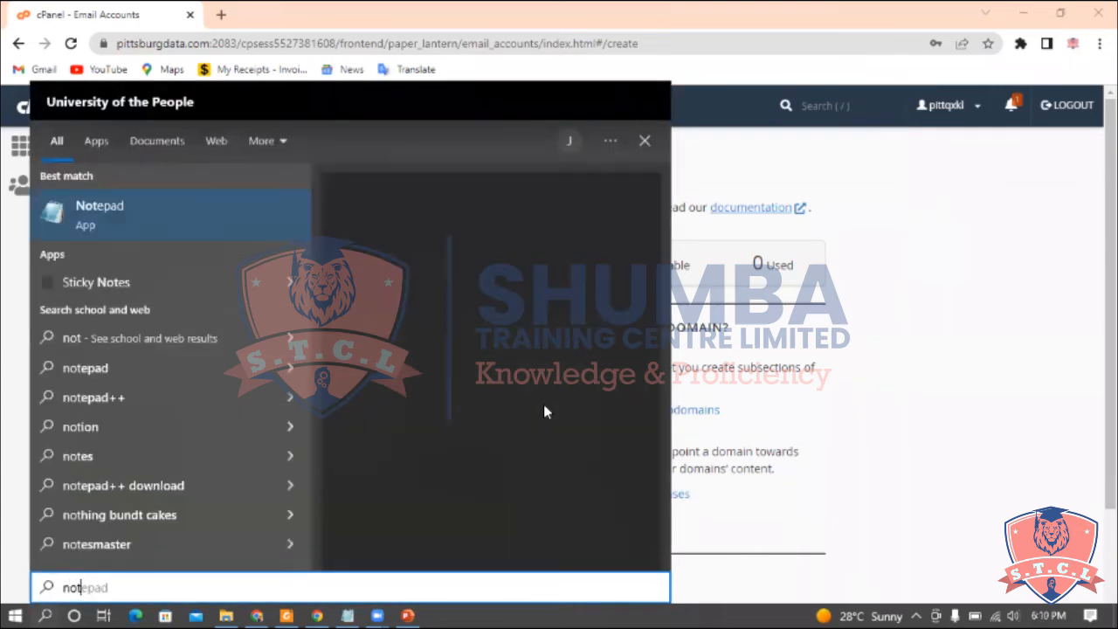
left_click(193, 214)
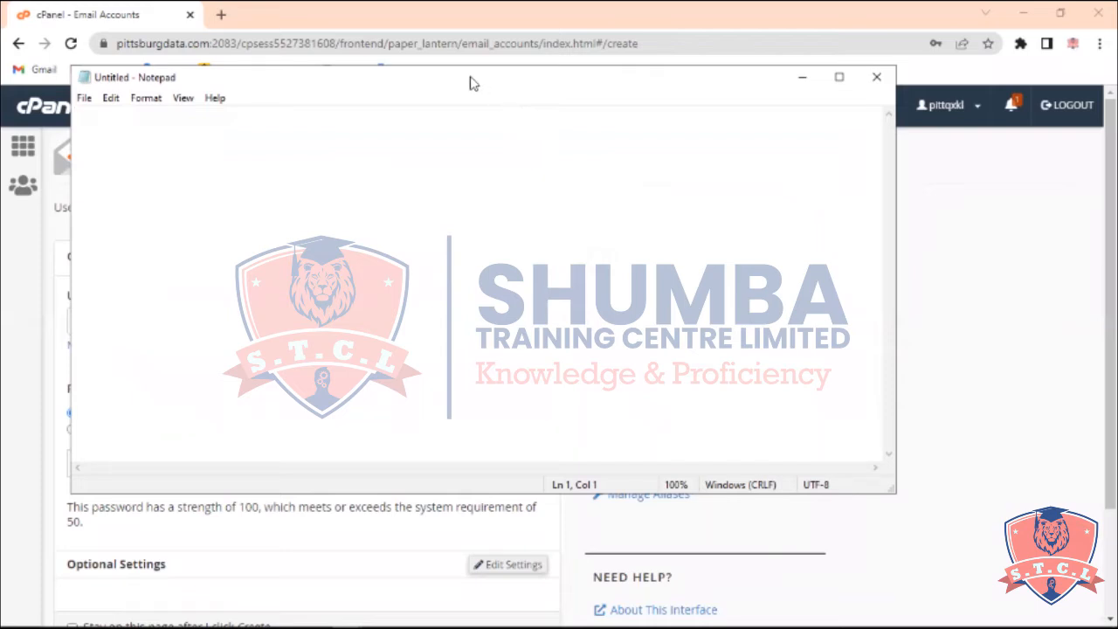
left_click_drag(485, 83, 607, 149)
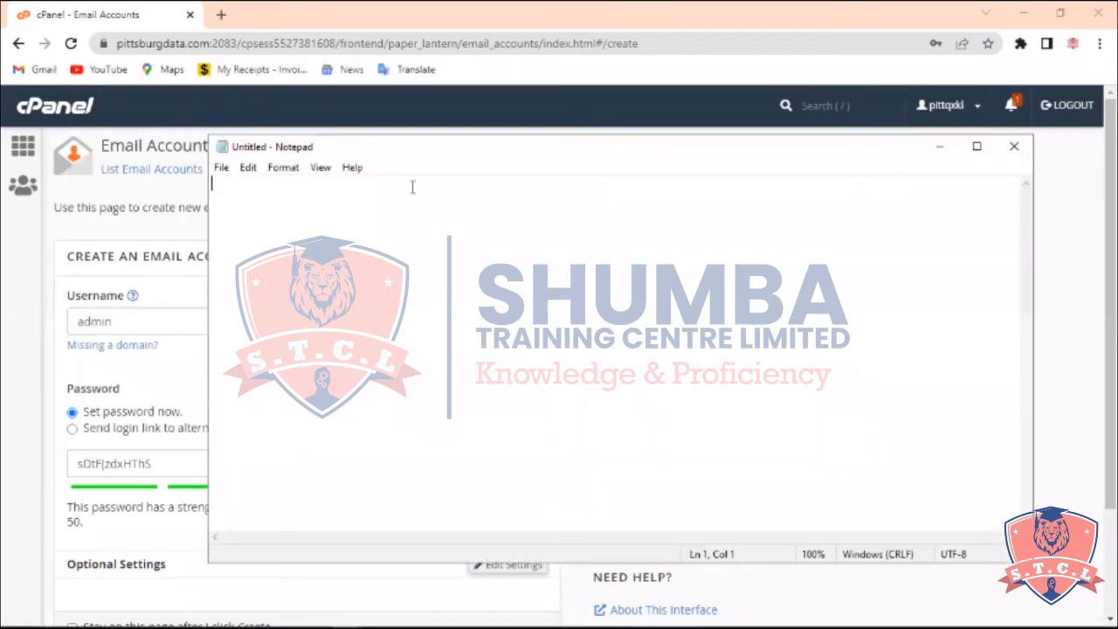
Write the heading 'EMAIL ACCOUNTS:' followed by the line '1. Admin Account' in Notepad
type("EMAIL")
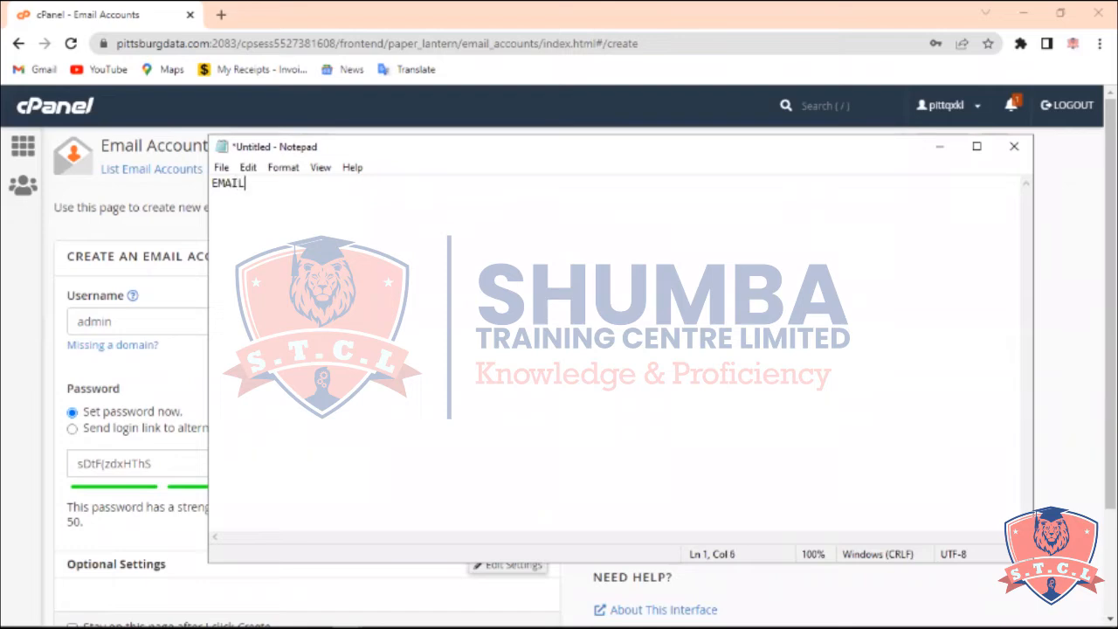
type(" ACCOUNTS:")
key("Return")
type("1. Admin ")
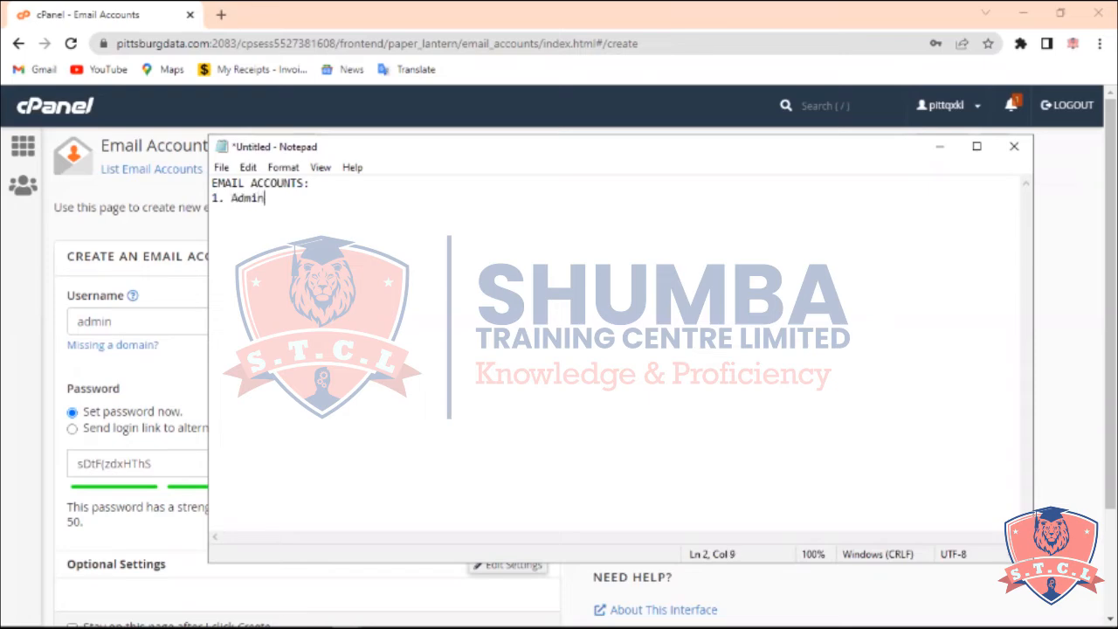
type("Account")
key("Return")
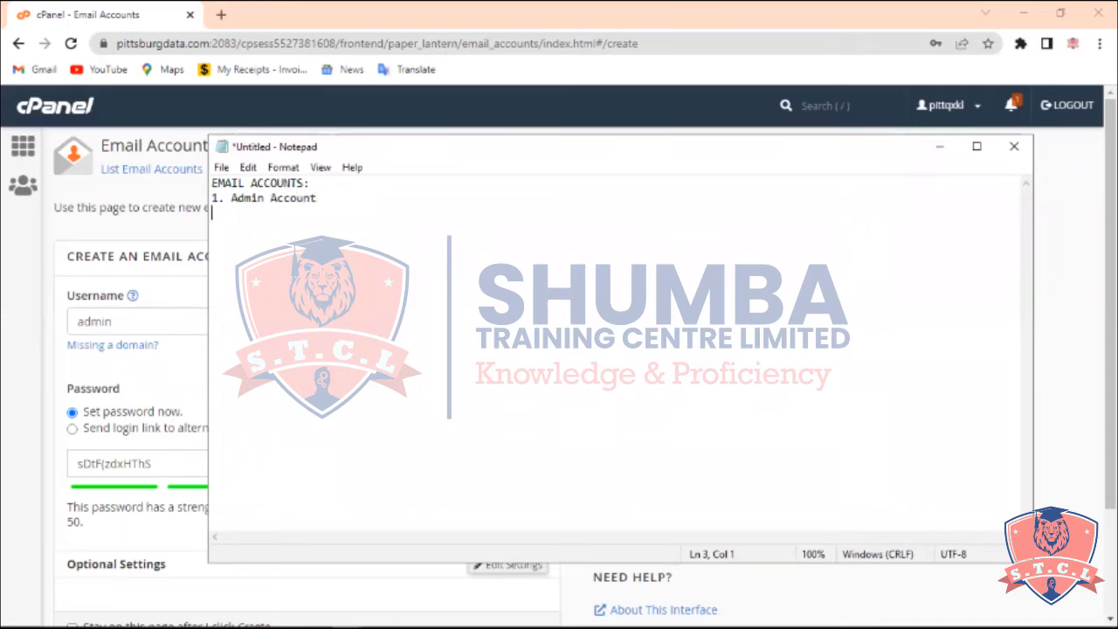
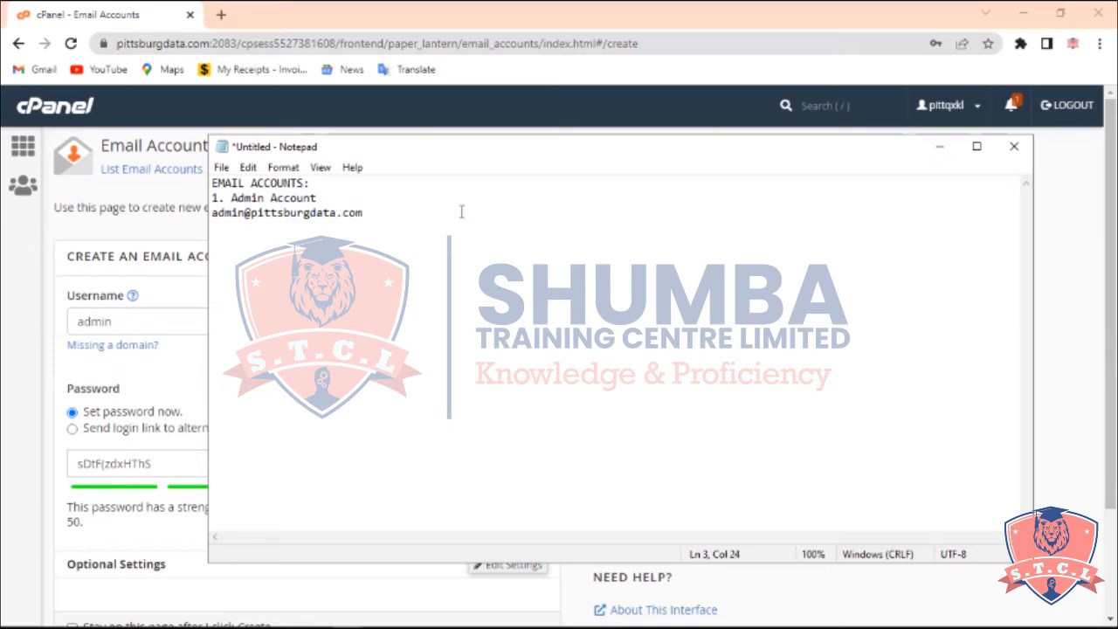
Prefix the address line with the label 'Email Addres:' and start a new line
key("Return")
type("E")
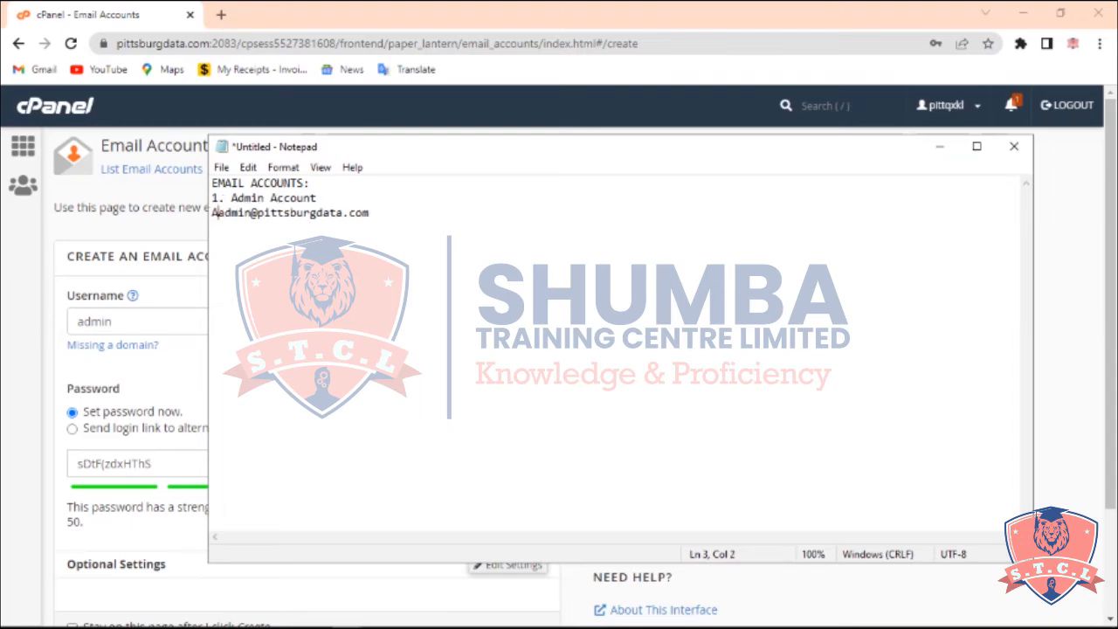
key("BackSpace")
type("Ema")
type("il Addre")
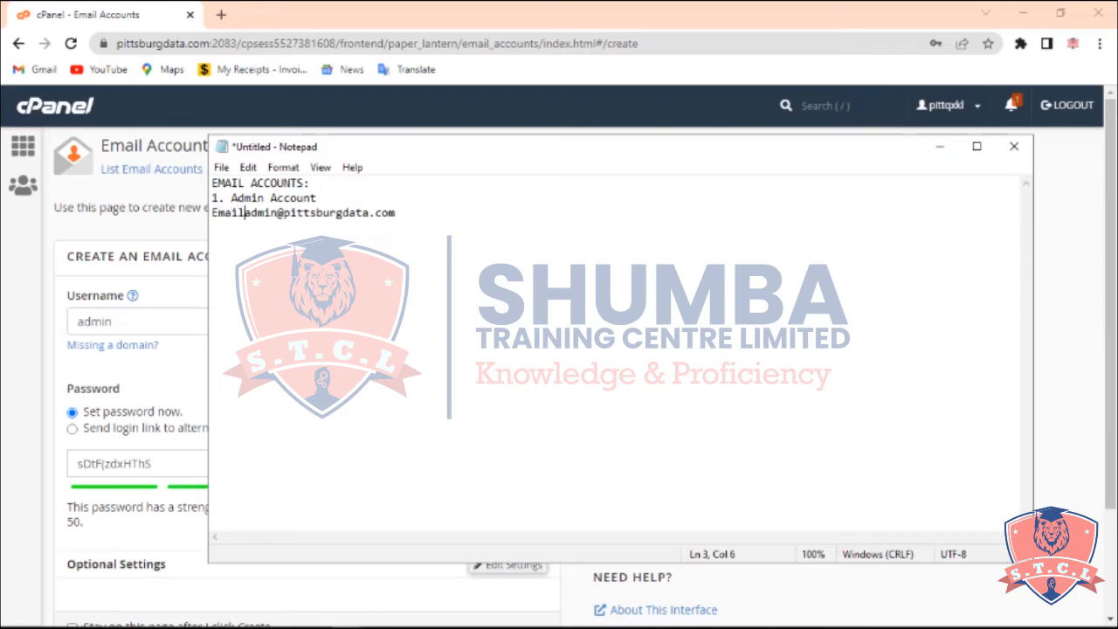
type("e")
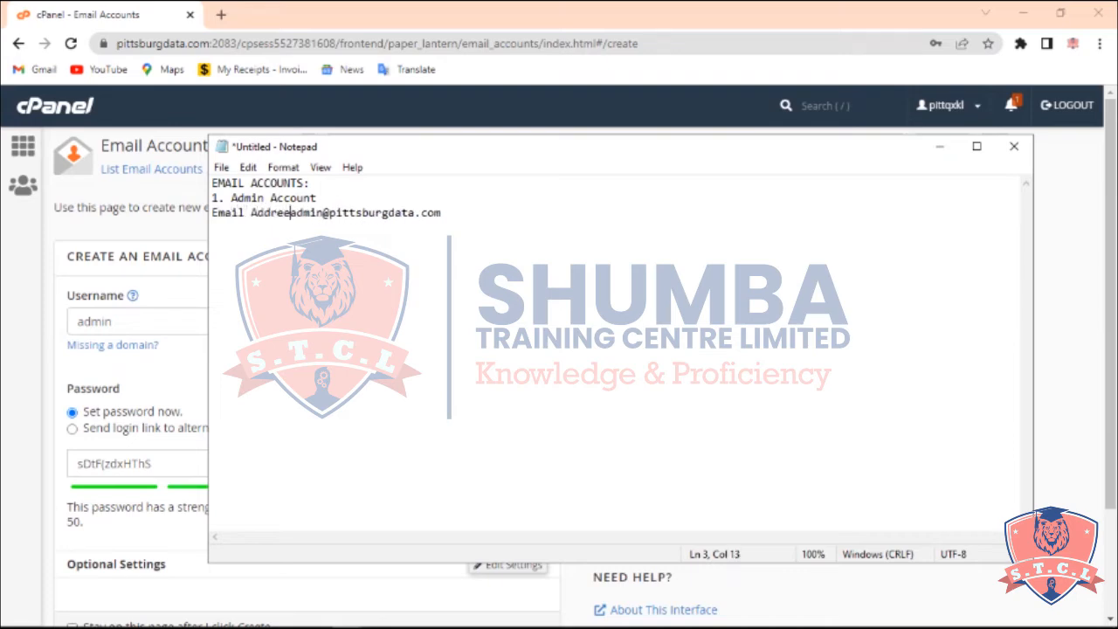
type(":")
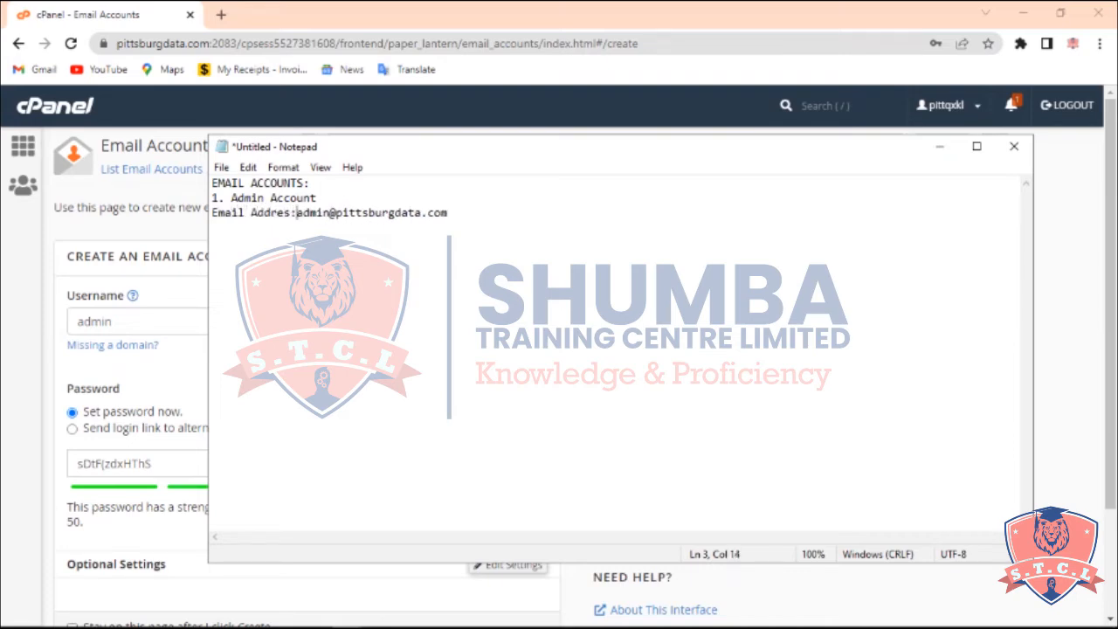
left_click(461, 215)
key("Return")
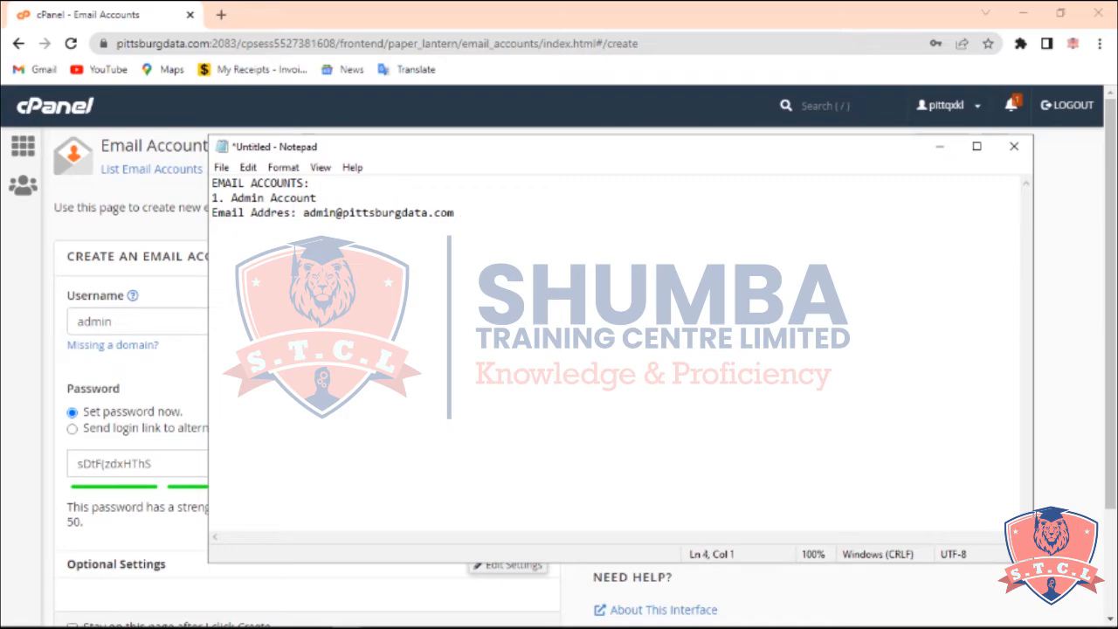
Add a 'Password:' label line and move the Notepad window aside to reveal the password field
type("Passwo")
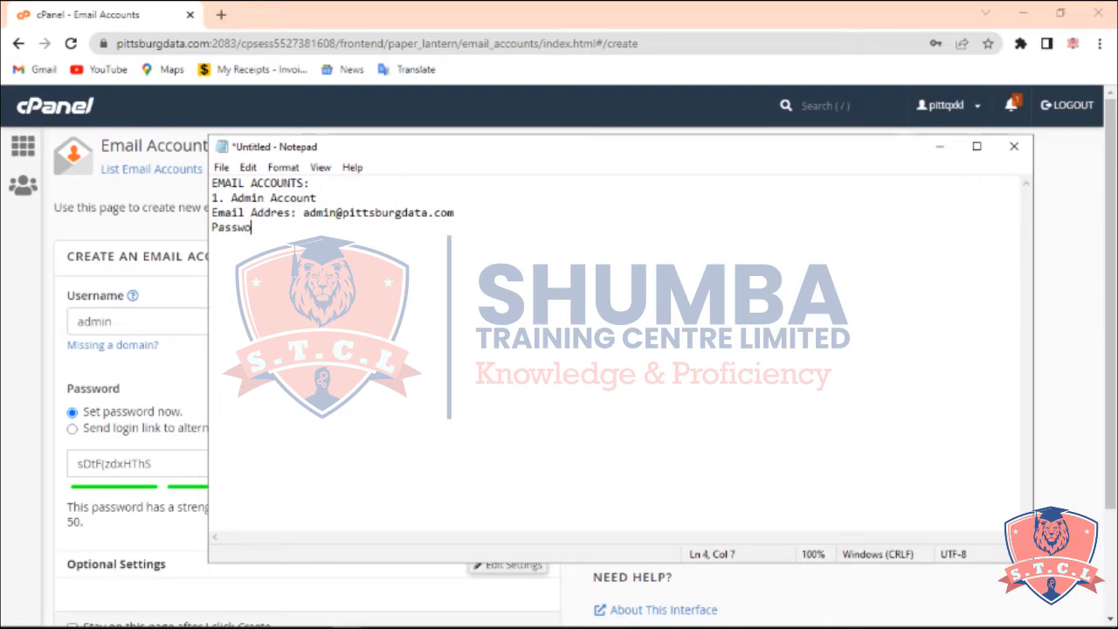
type("rd:")
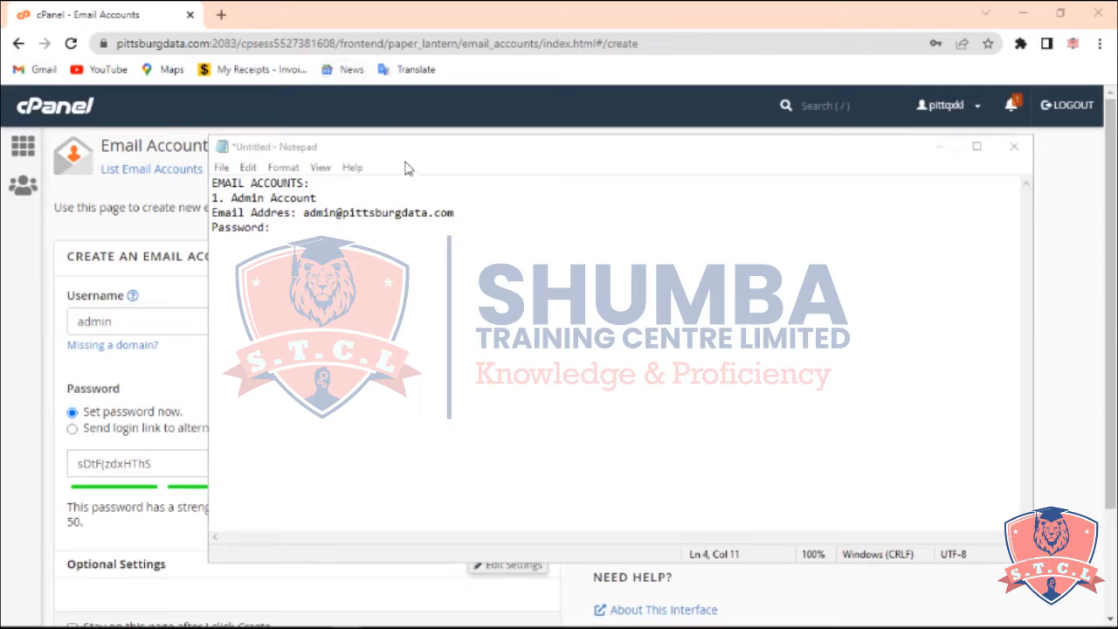
left_click(381, 149)
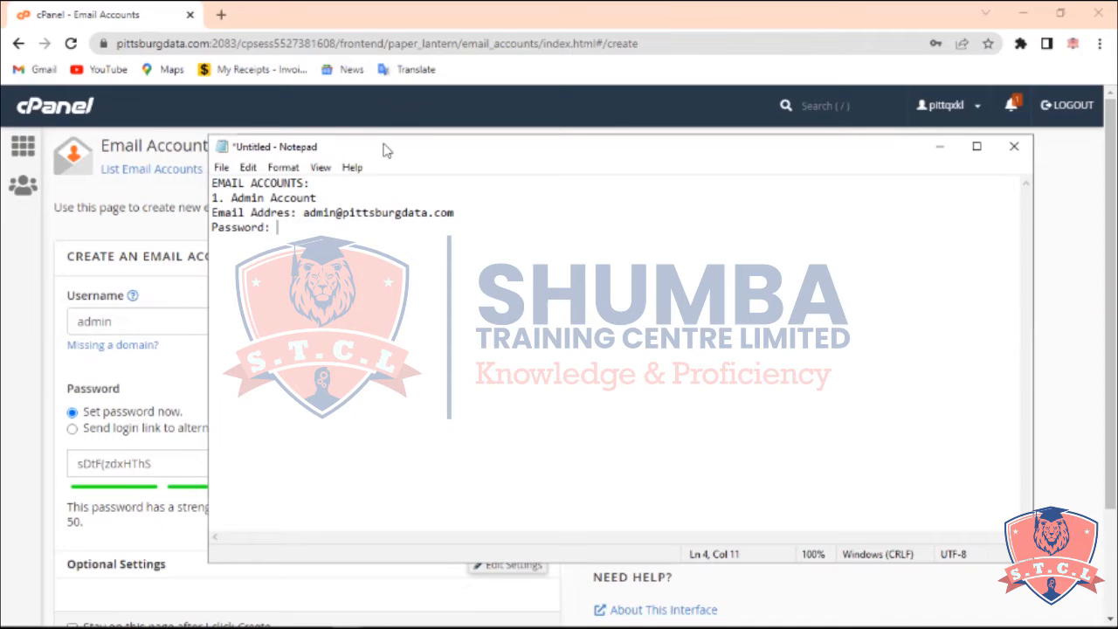
left_click_drag(385, 150, 521, 165)
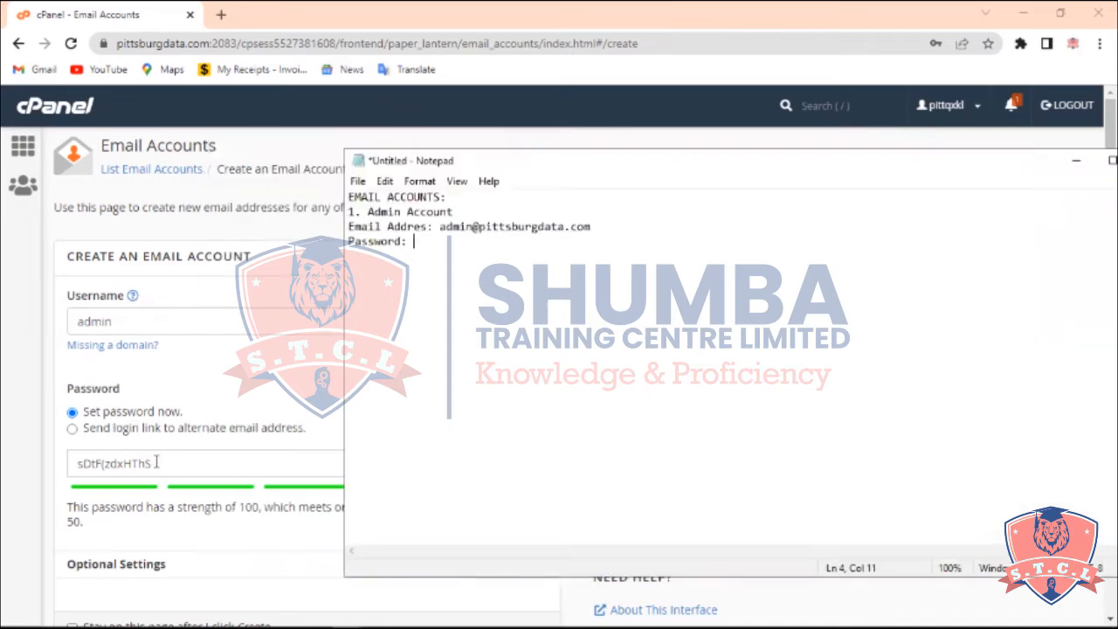
Copy the generated password from cPanel and paste it after the 'Password:' label in Notepad, then minimize Notepad
left_click_drag(158, 462, 77, 471)
key("ctrl+c")
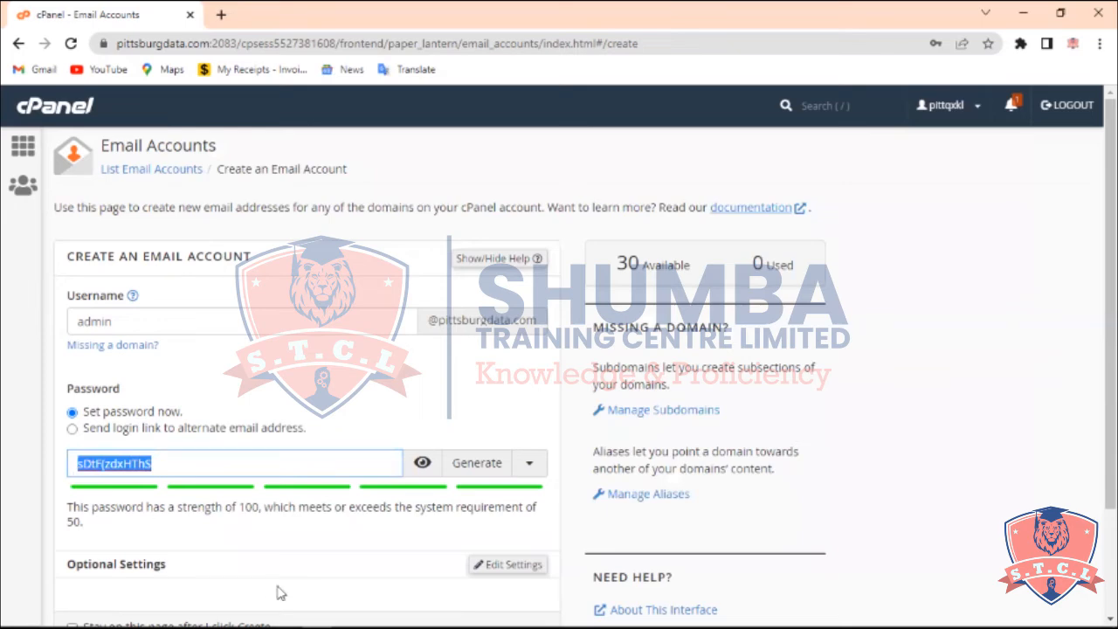
mouse_move(282, 611)
mouse_move(346, 609)
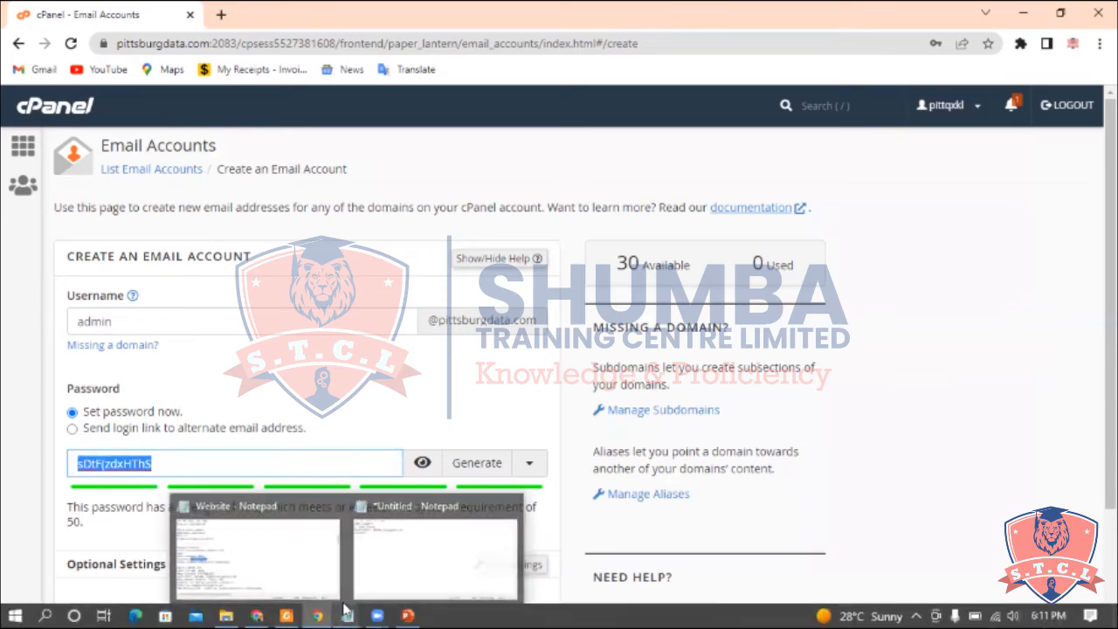
left_click(381, 572)
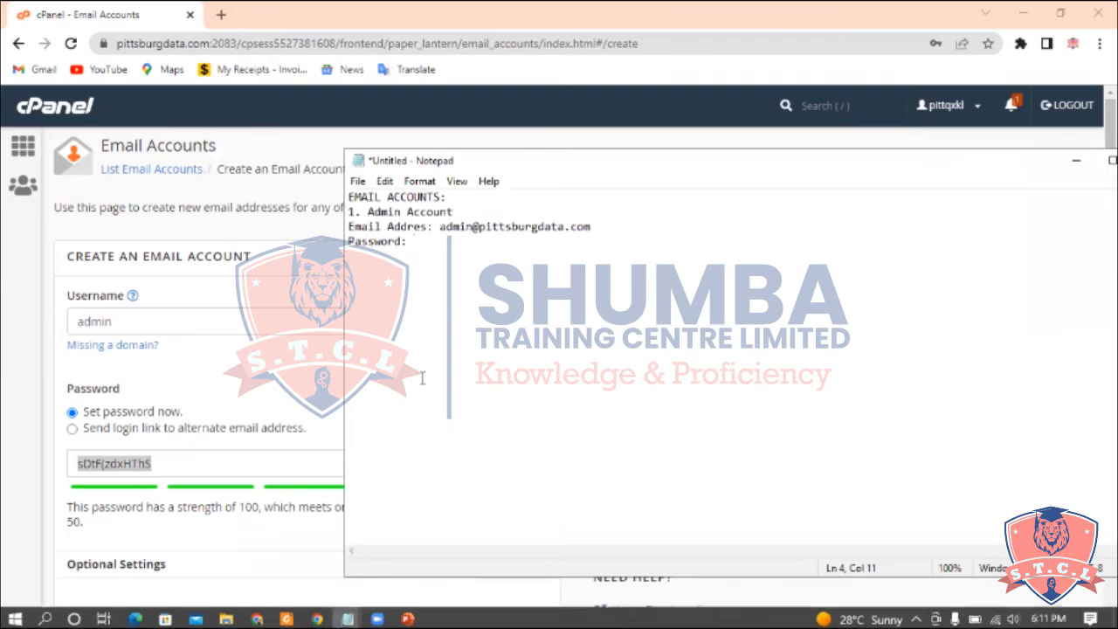
key("ctrl+v")
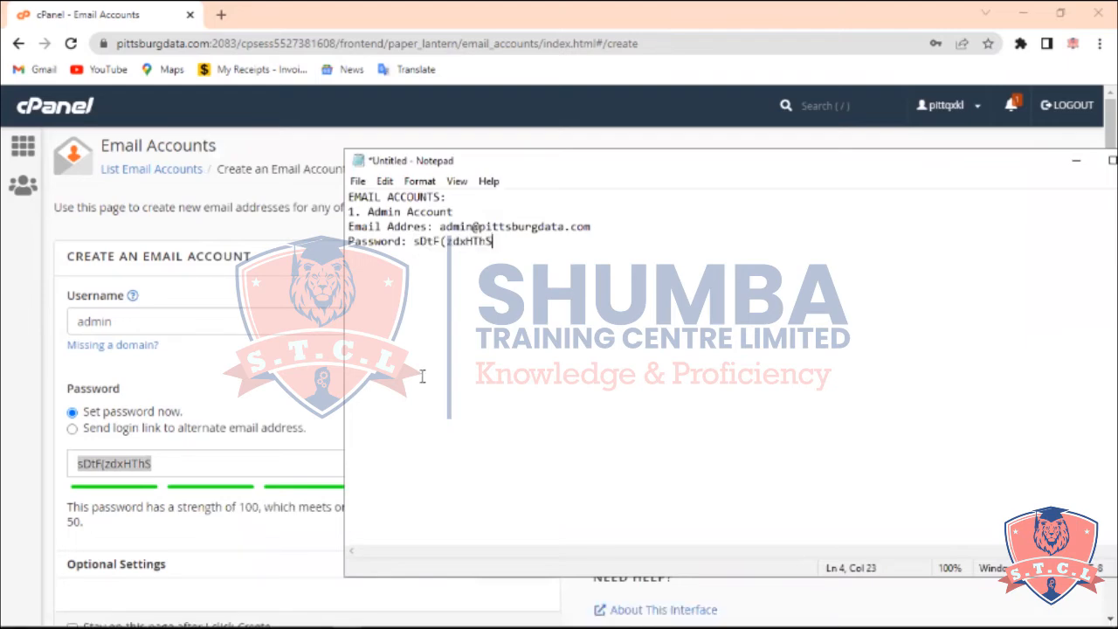
left_click(1079, 166)
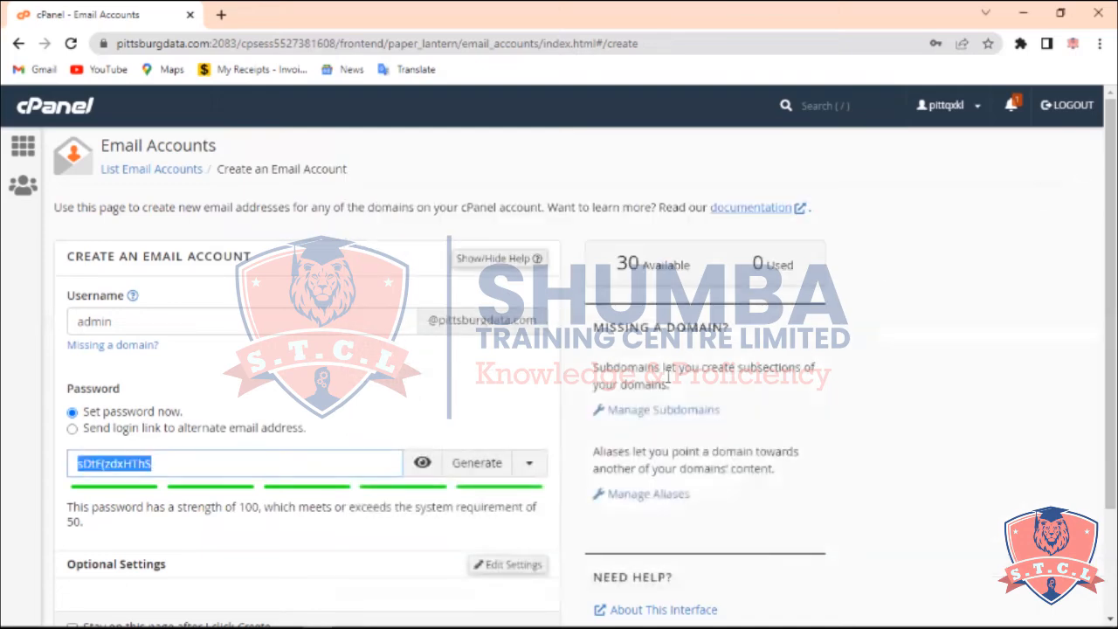
Generate a new password and create the admin account with the stay-on-this-page option checked
left_click(422, 463)
left_click(482, 465)
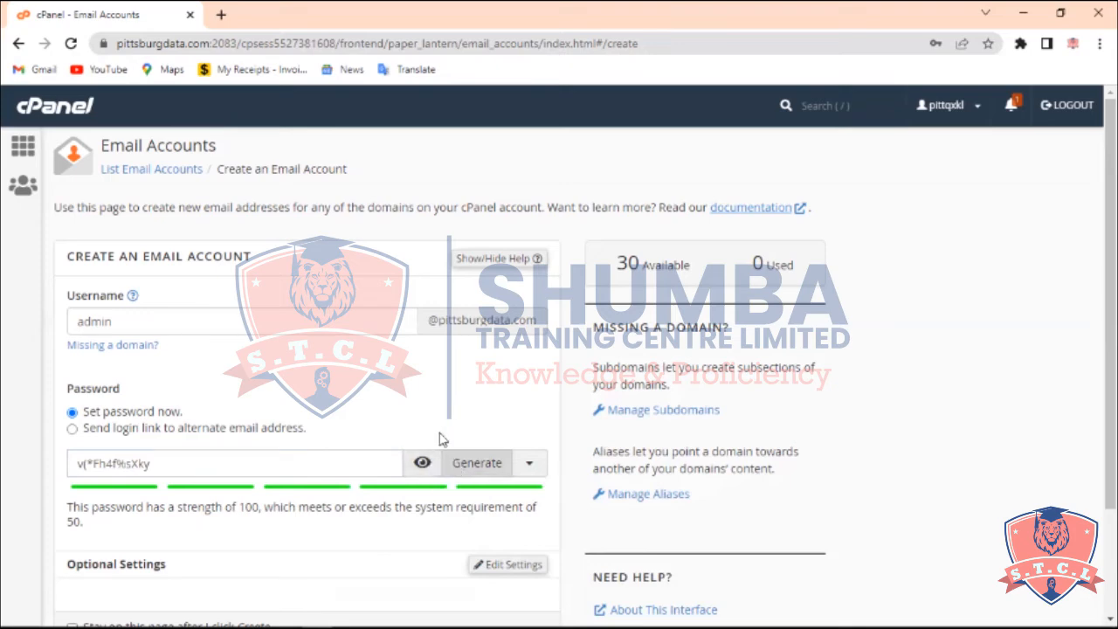
scroll(441, 437, "down", 2)
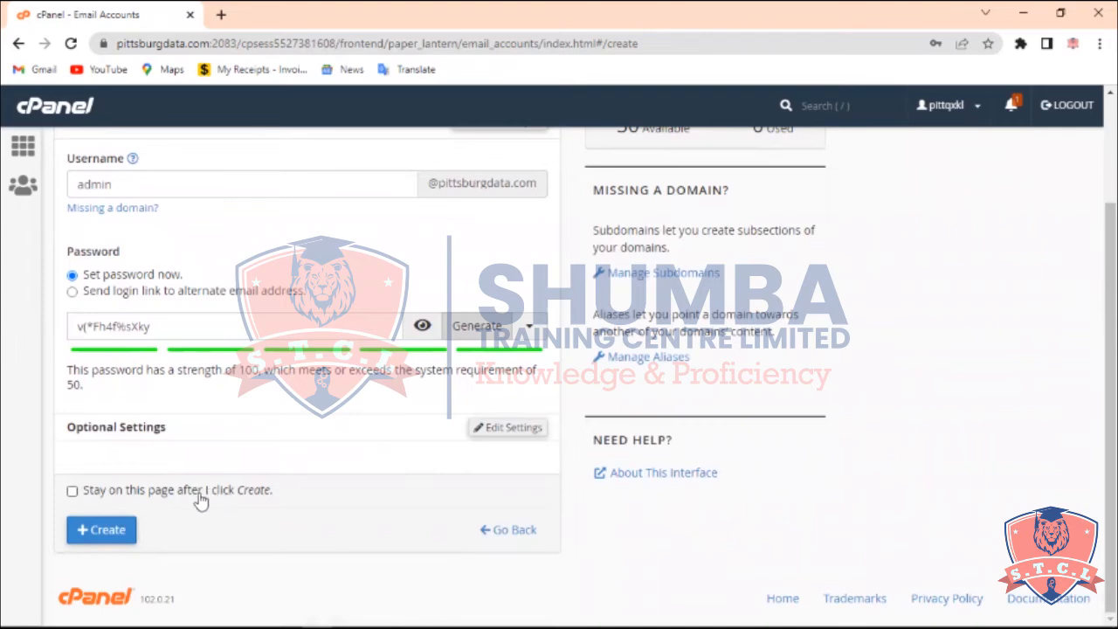
left_click(166, 497)
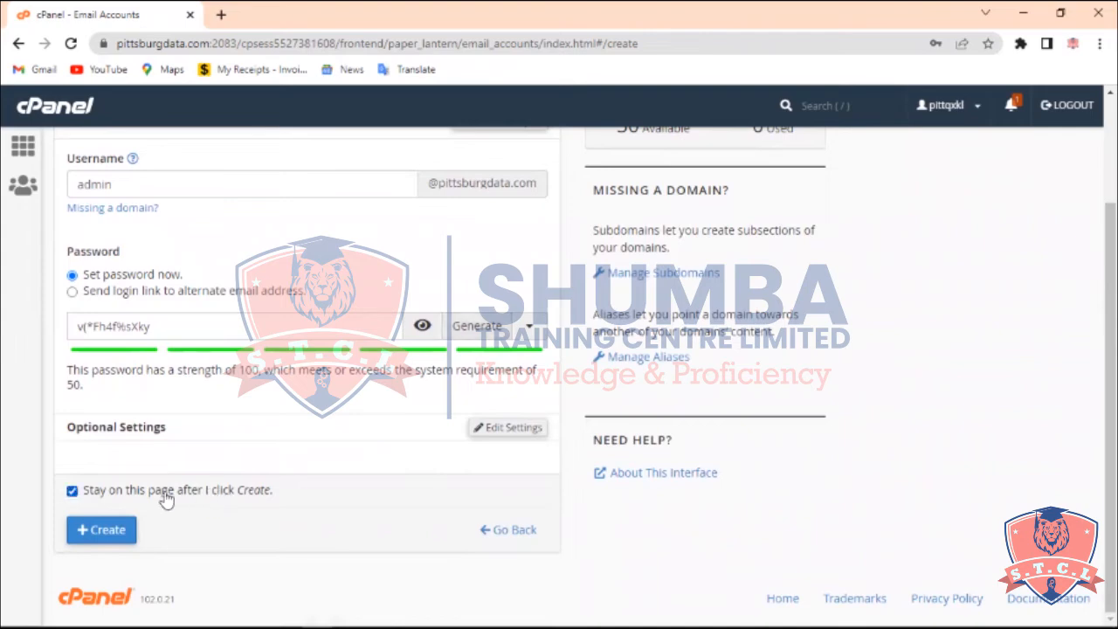
left_click(123, 533)
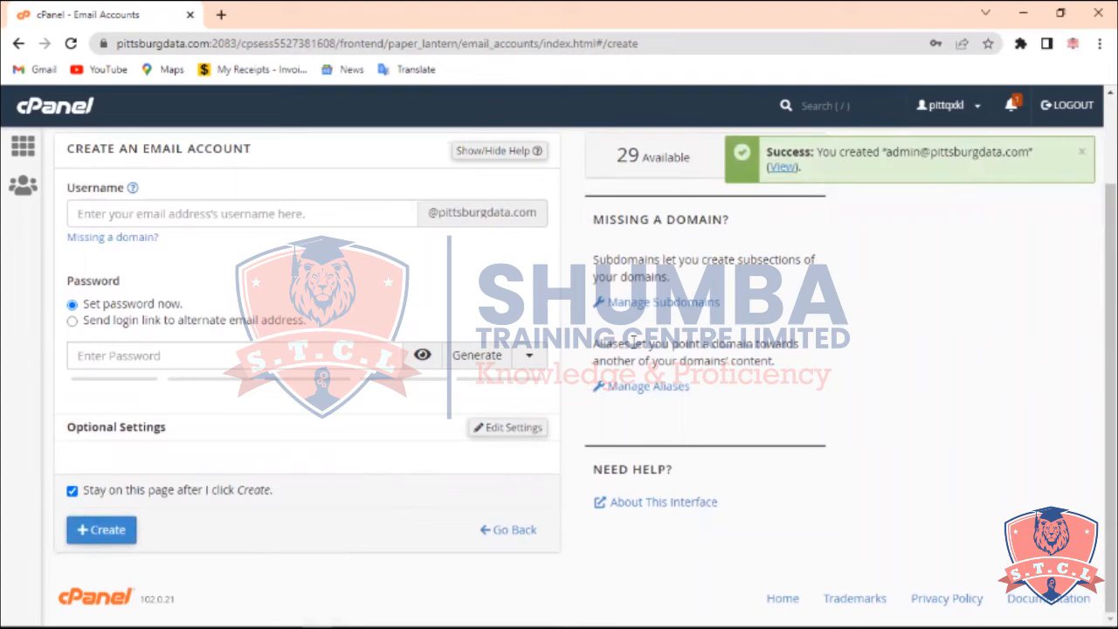
Open the email accounts list and save the account's credentials in the browser
scroll(417, 281, "up", 2)
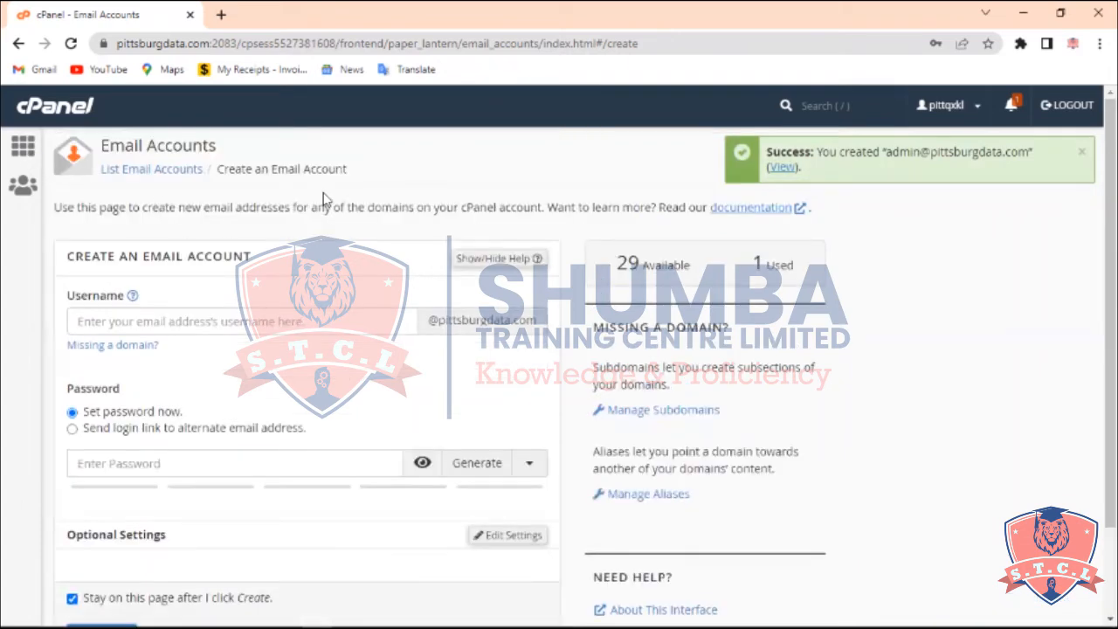
left_click(150, 169)
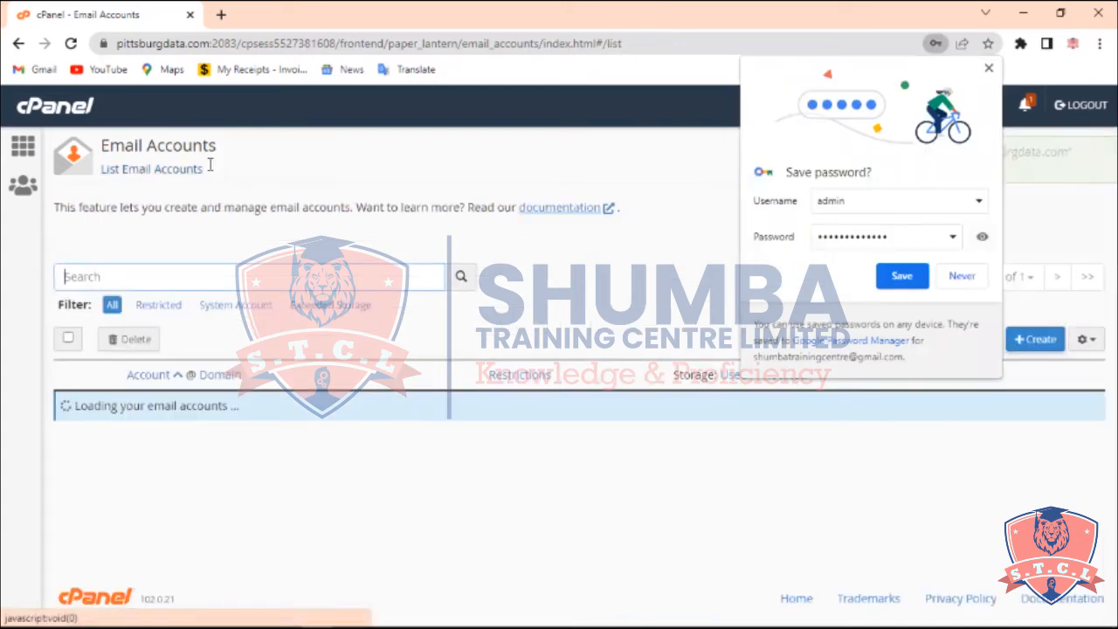
left_click(908, 278)
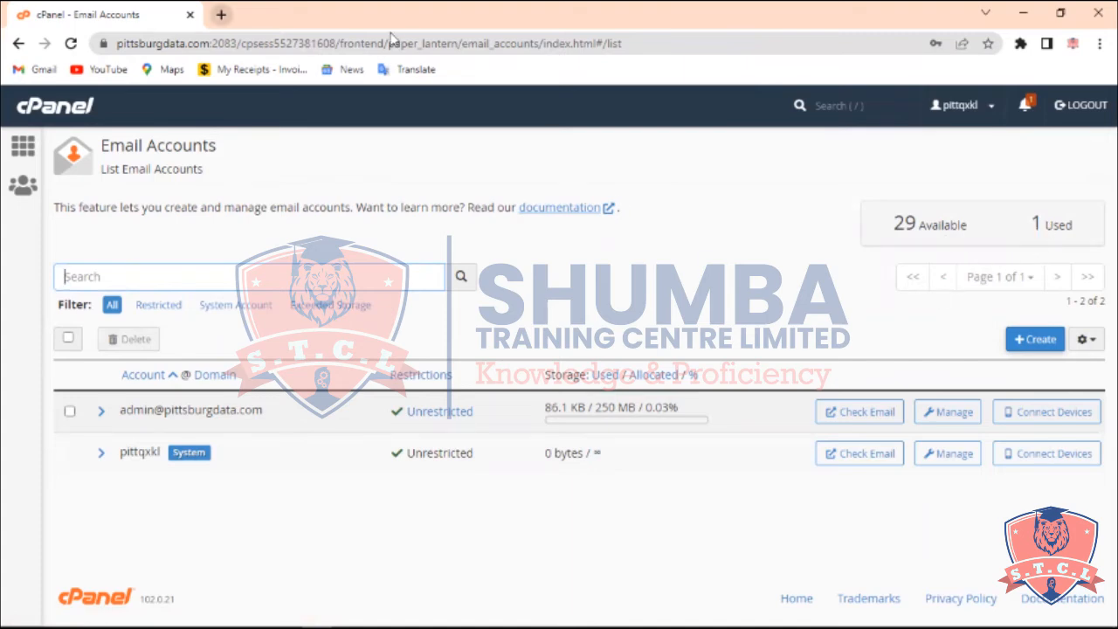
Open pittsburgdata.com/webmail in a new browser tab
key("ctrl+t")
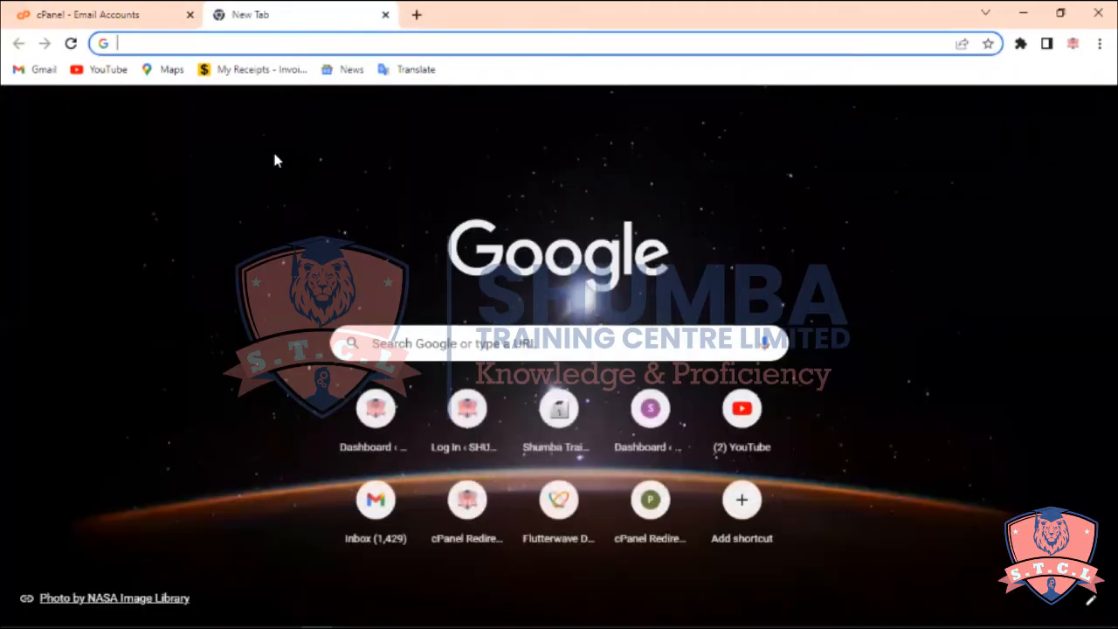
type("pitt")
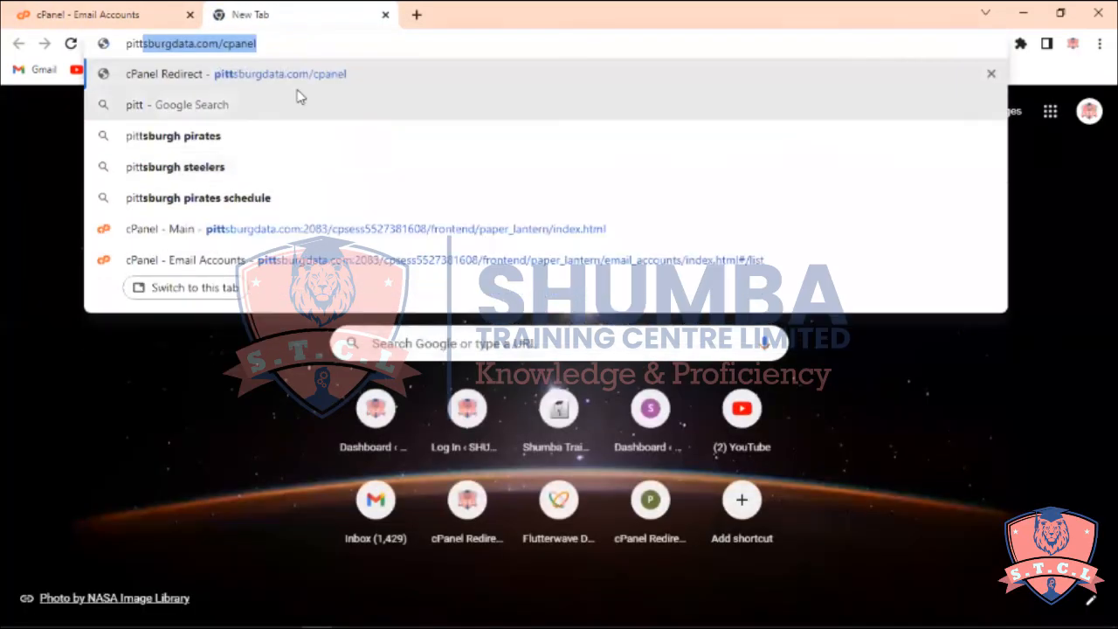
key("Right")
key("BackSpace")
key("BackSpace")
key("BackSpace")
key("BackSpace")
key("BackSpace")
key("BackSpace")
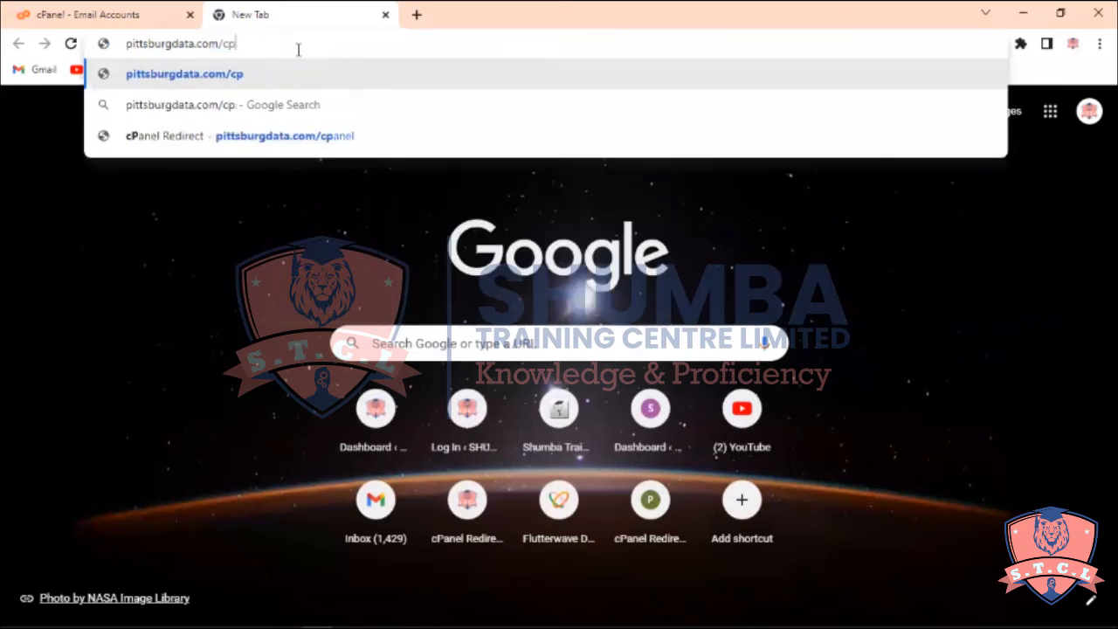
type("webmail")
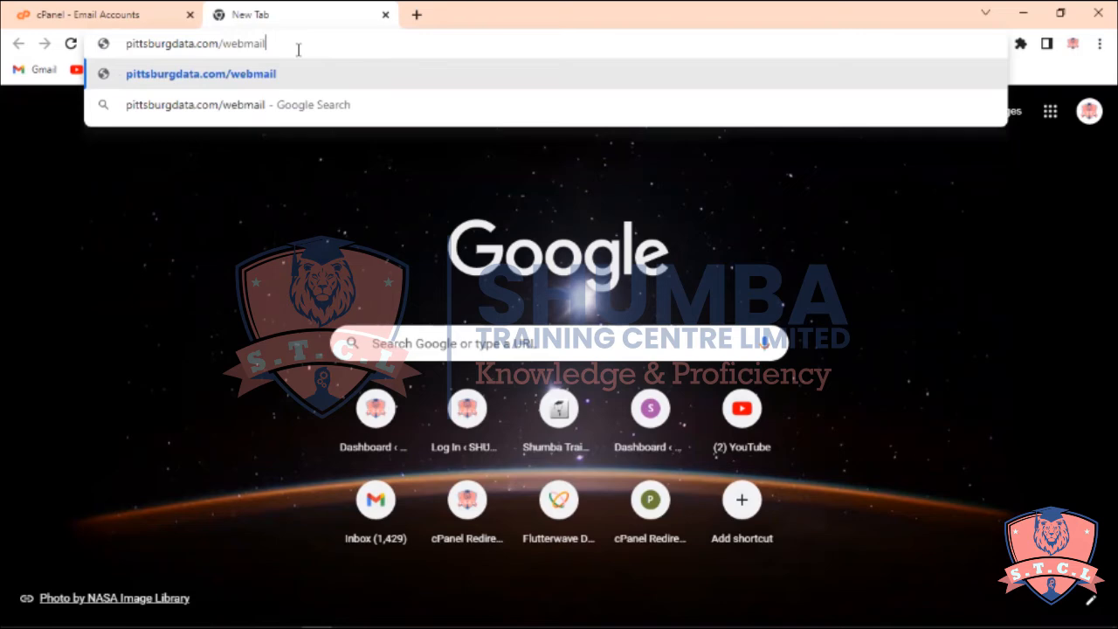
key("Return")
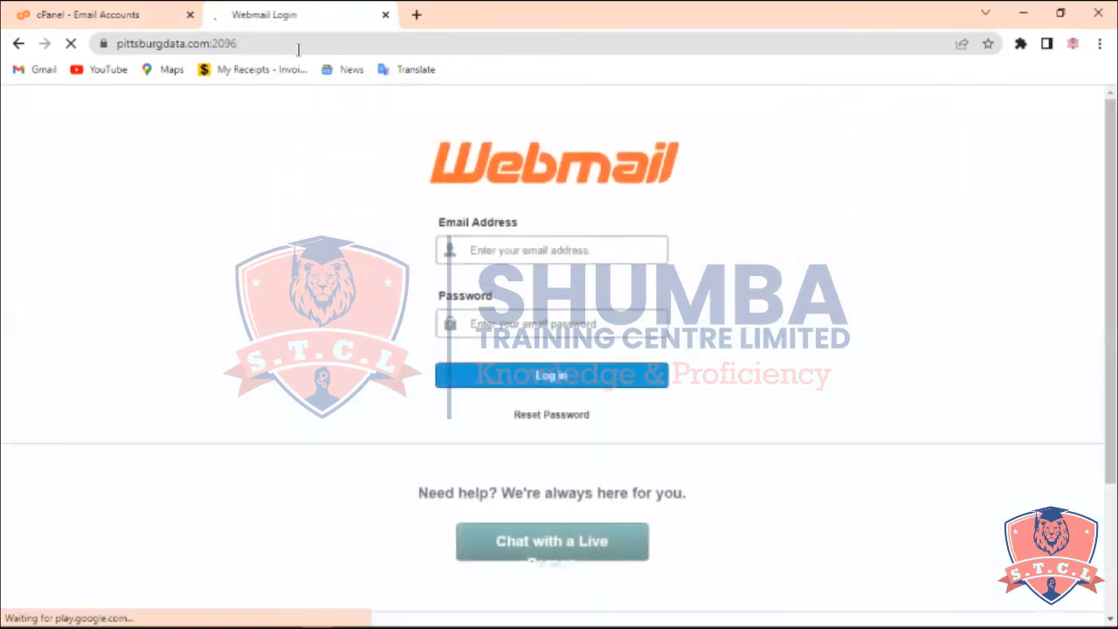
Enter the admin email address on the Webmail login page
left_click(523, 252)
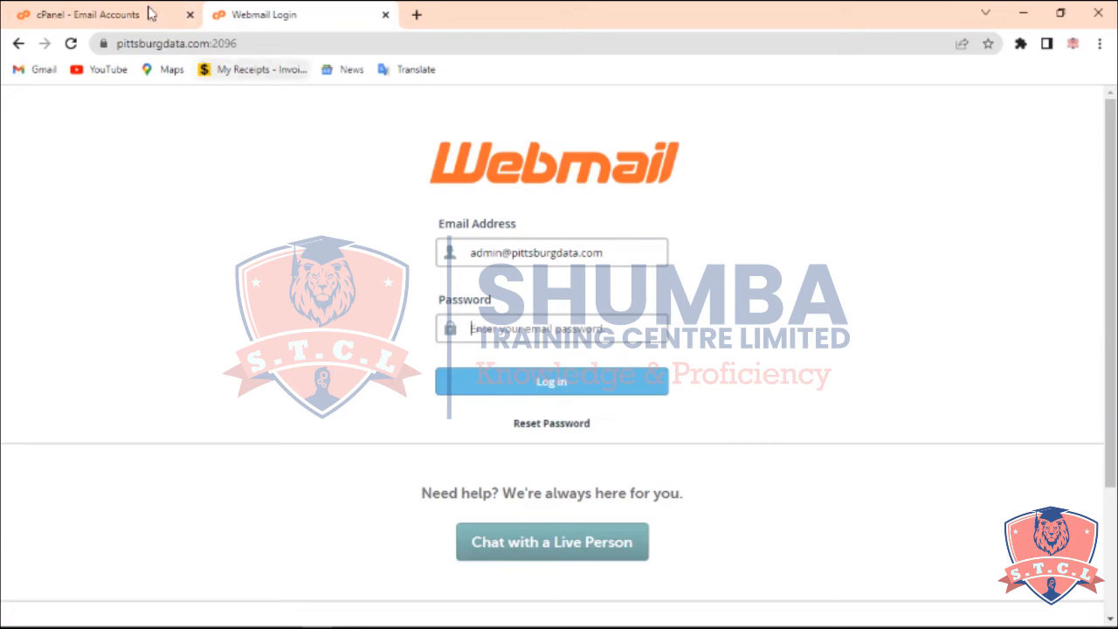
Open the admin mailbox in Roundcube via Check Email in cPanel, setting the inbox to open at login
left_click(114, 13)
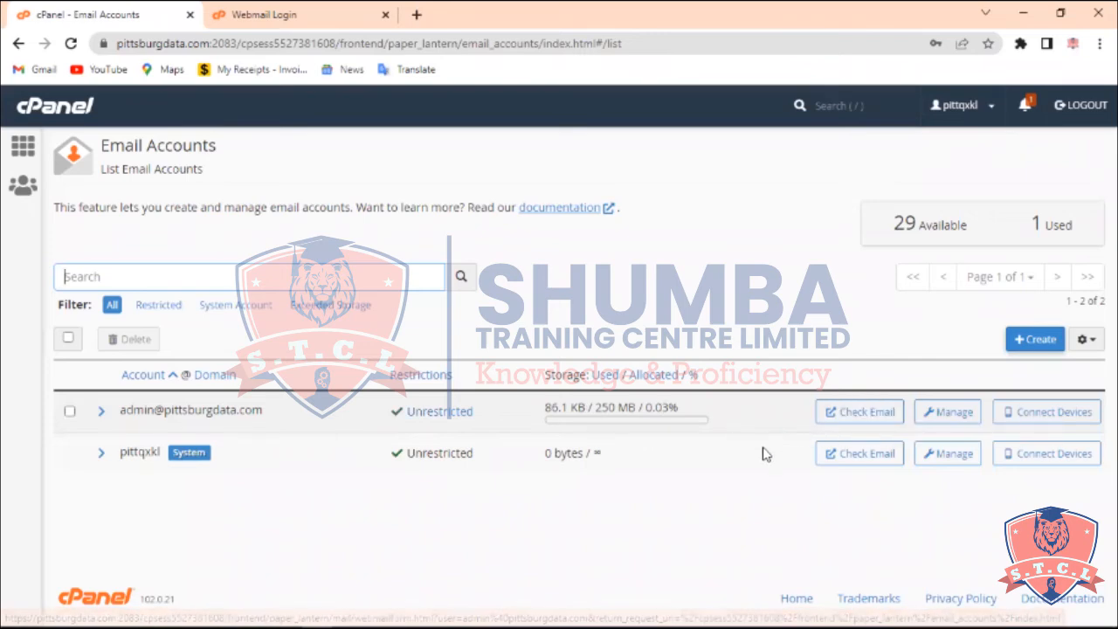
left_click(854, 416)
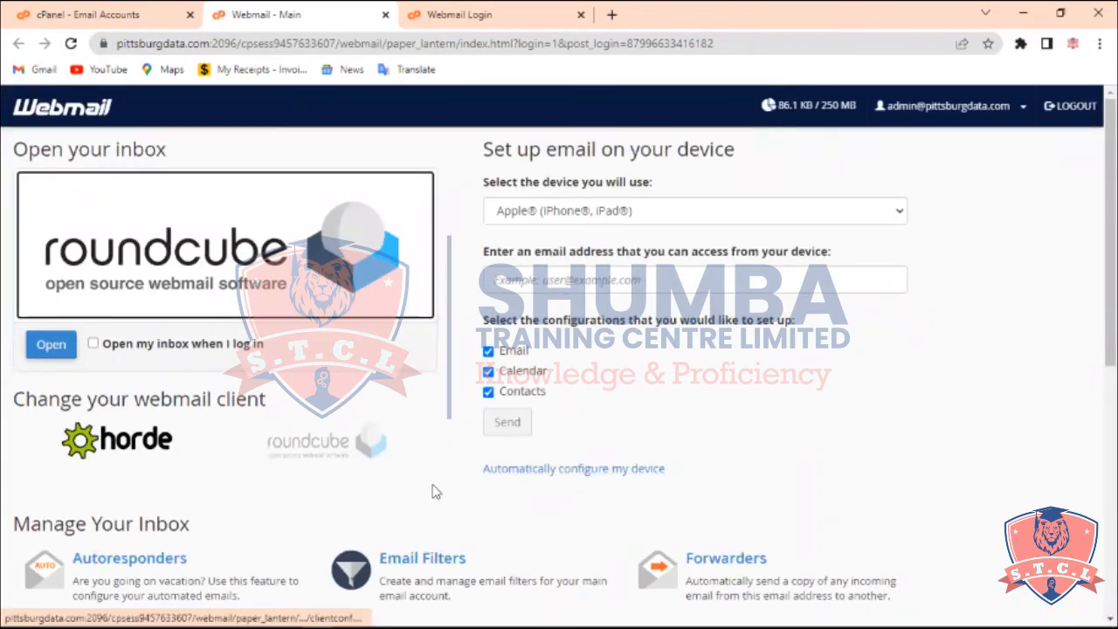
left_click(160, 347)
left_click(50, 345)
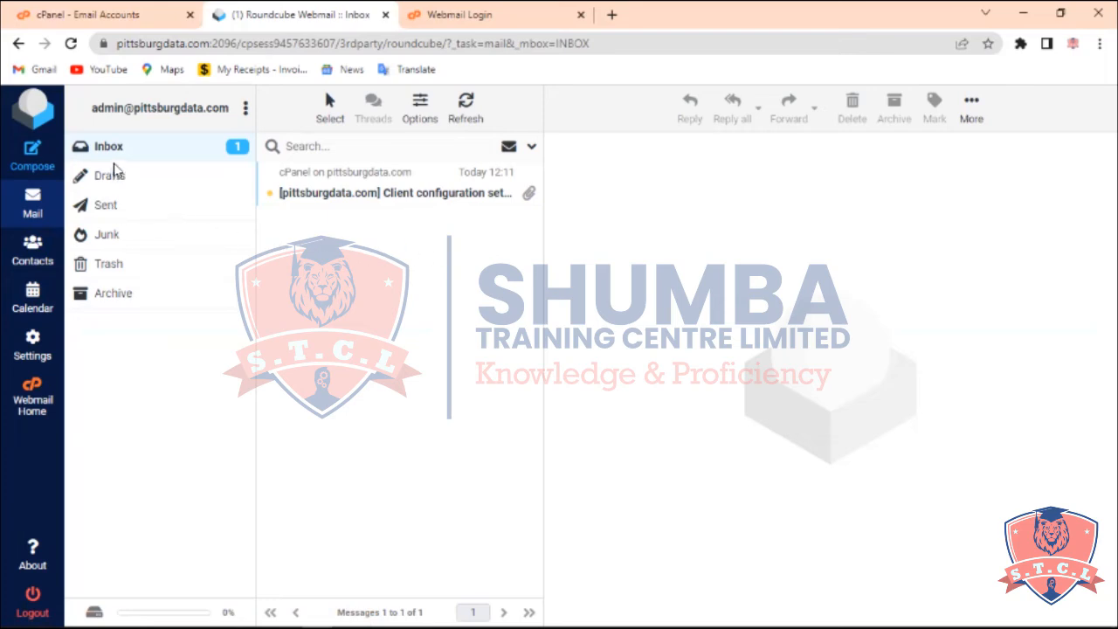
Start a new message and turn on return receipt and delivery status notification, reviewing priority and sent-folder options
left_click(39, 152)
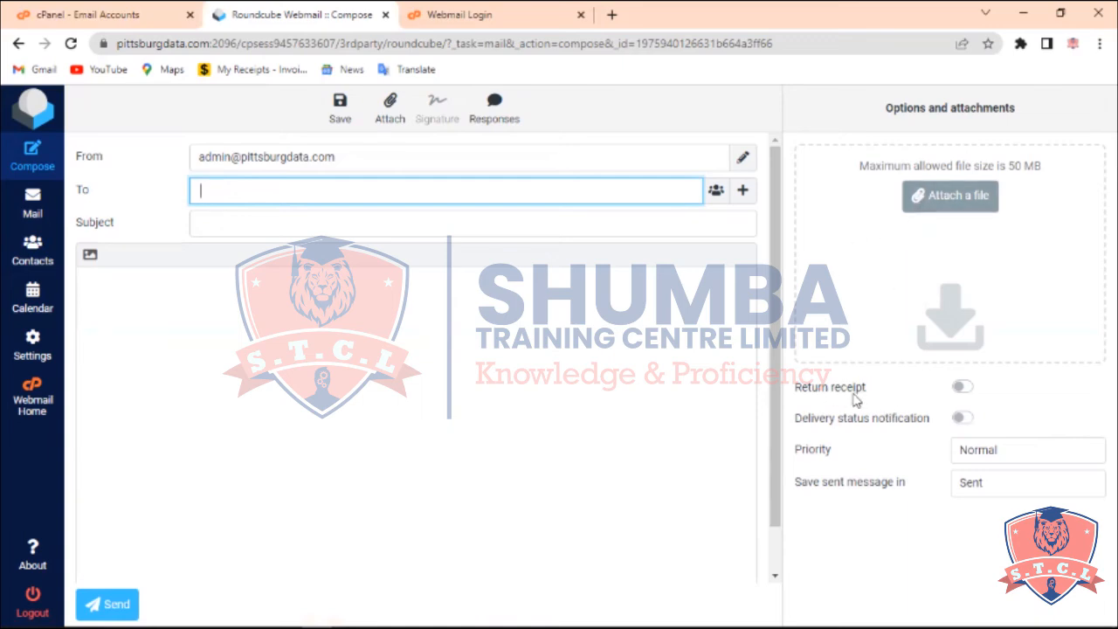
left_click(960, 389)
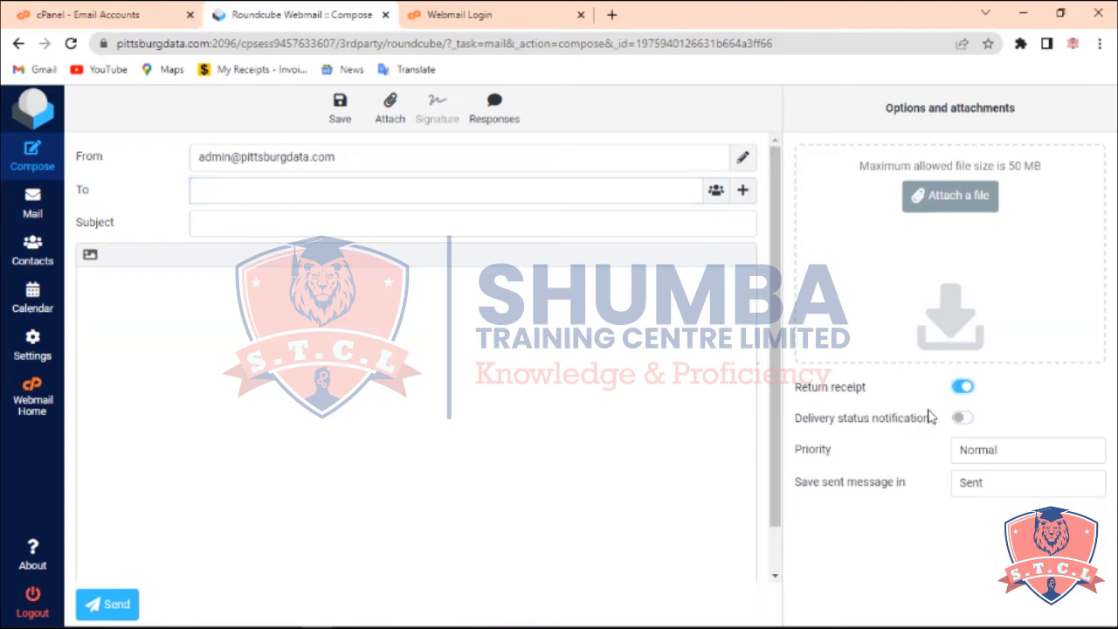
left_click(960, 419)
left_click(974, 457)
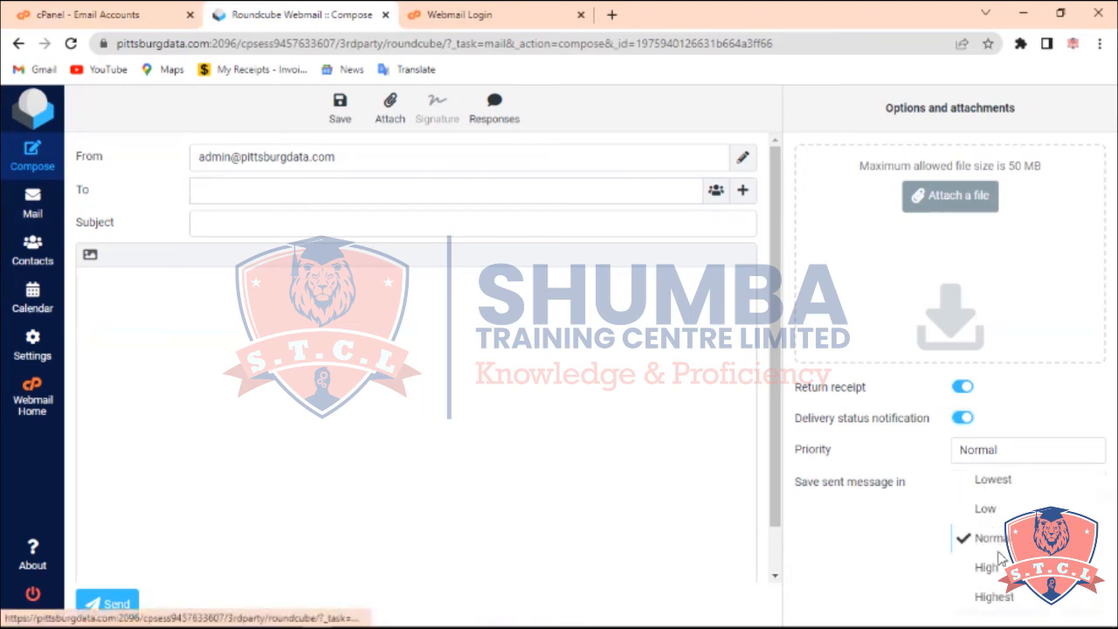
left_click(914, 561)
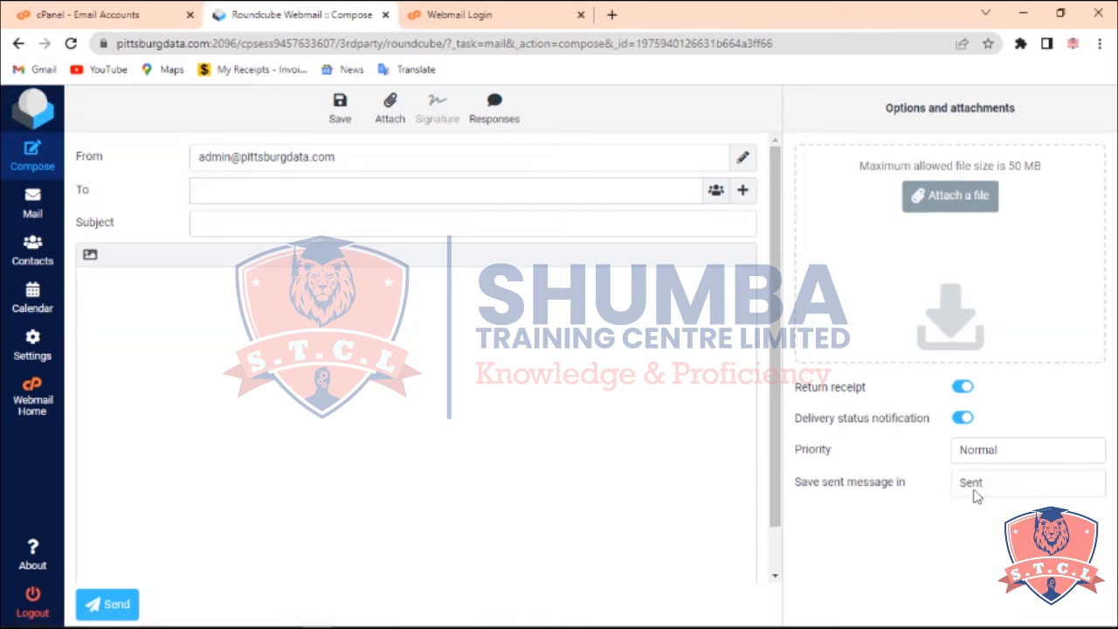
left_click(975, 494)
left_click(908, 523)
Close the Roundcube and Webmail login tabs
key("ctrl+w")
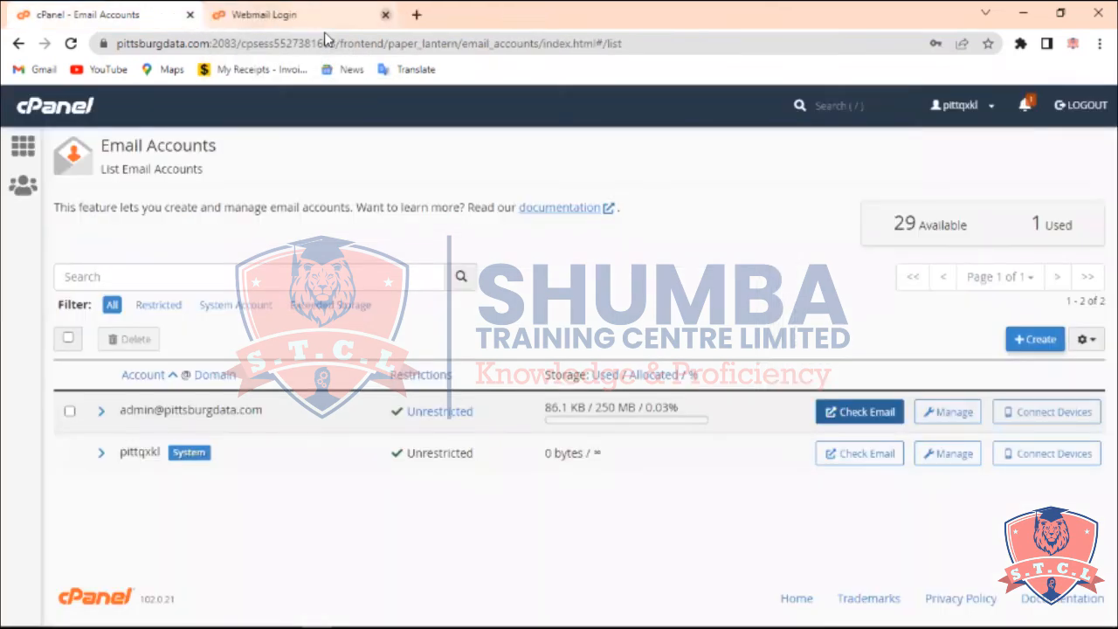
left_click(386, 15)
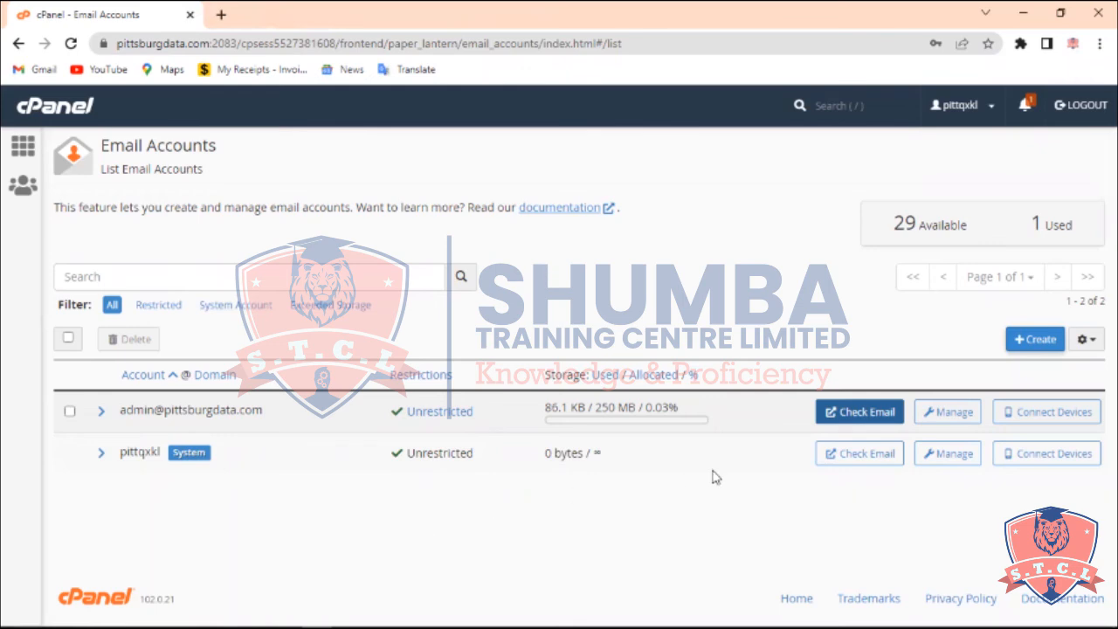
Create an 'info' email account with a generated password and return to the email accounts list
left_click(1021, 343)
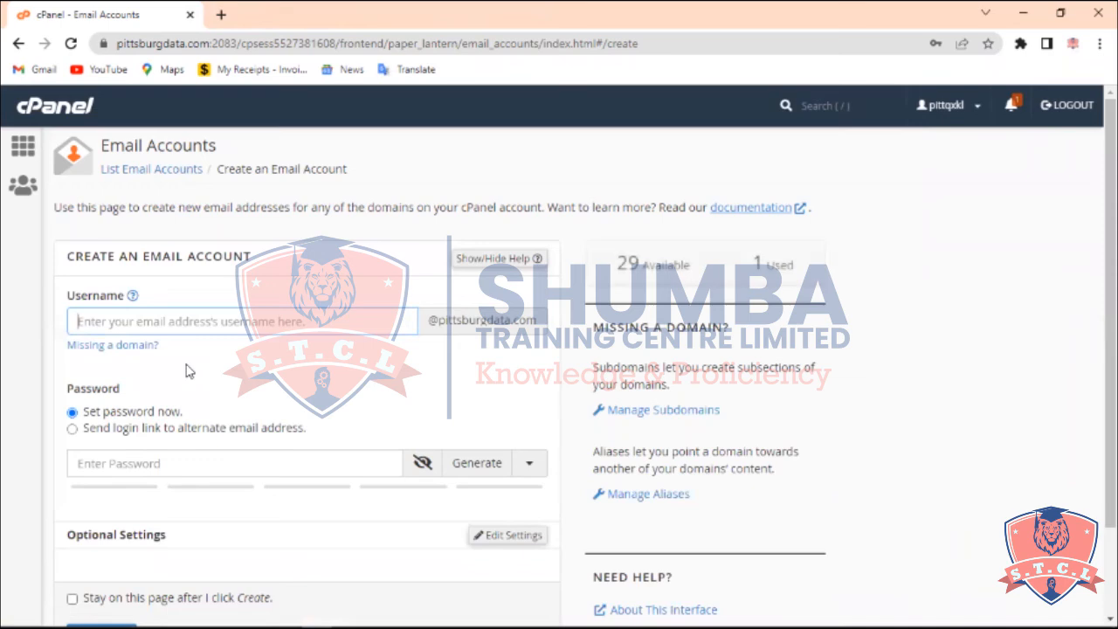
type("info")
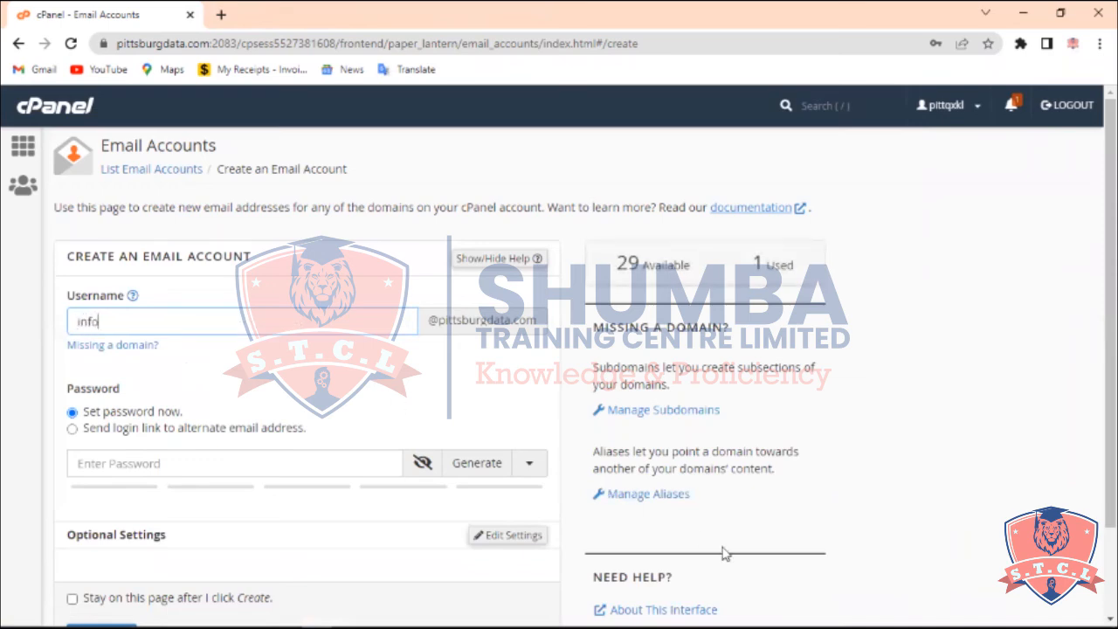
left_click(466, 465)
scroll(468, 466, "down", 2)
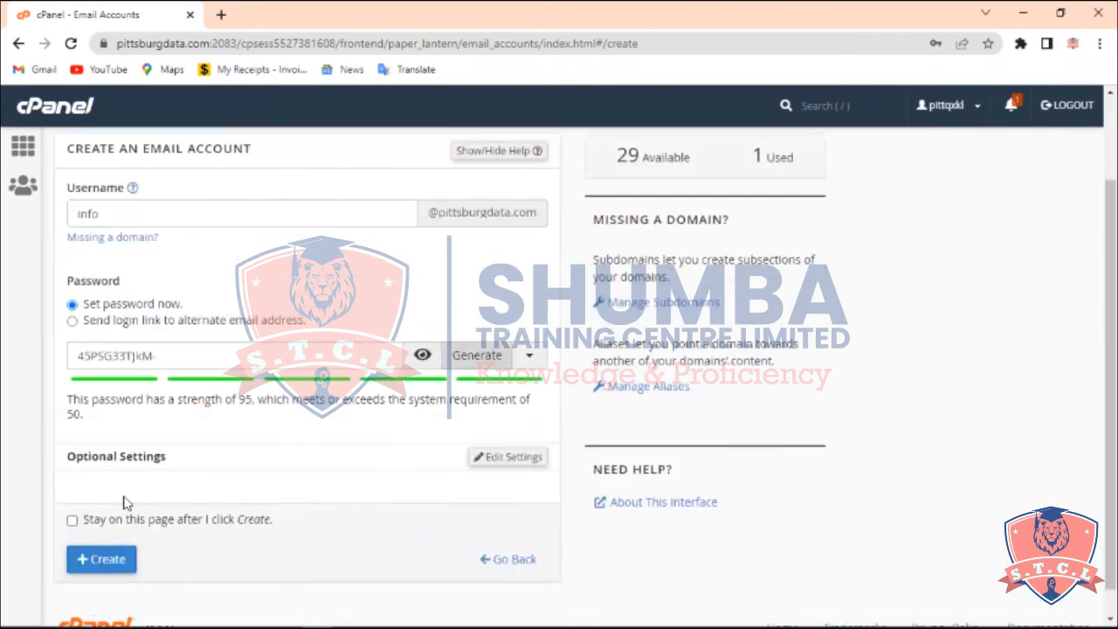
left_click(132, 522)
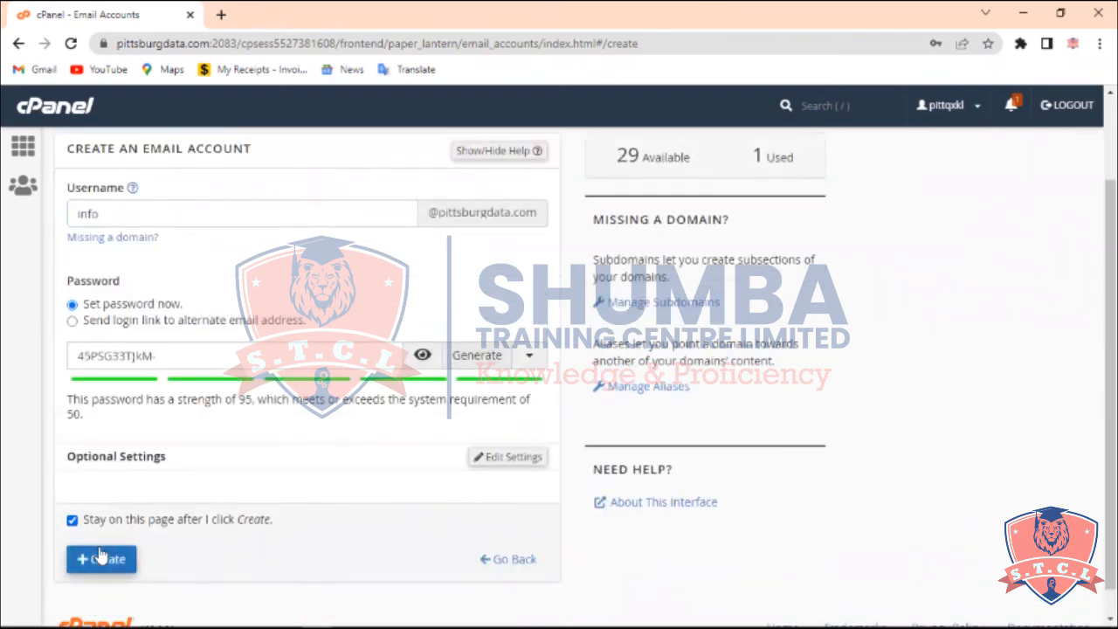
left_click(103, 559)
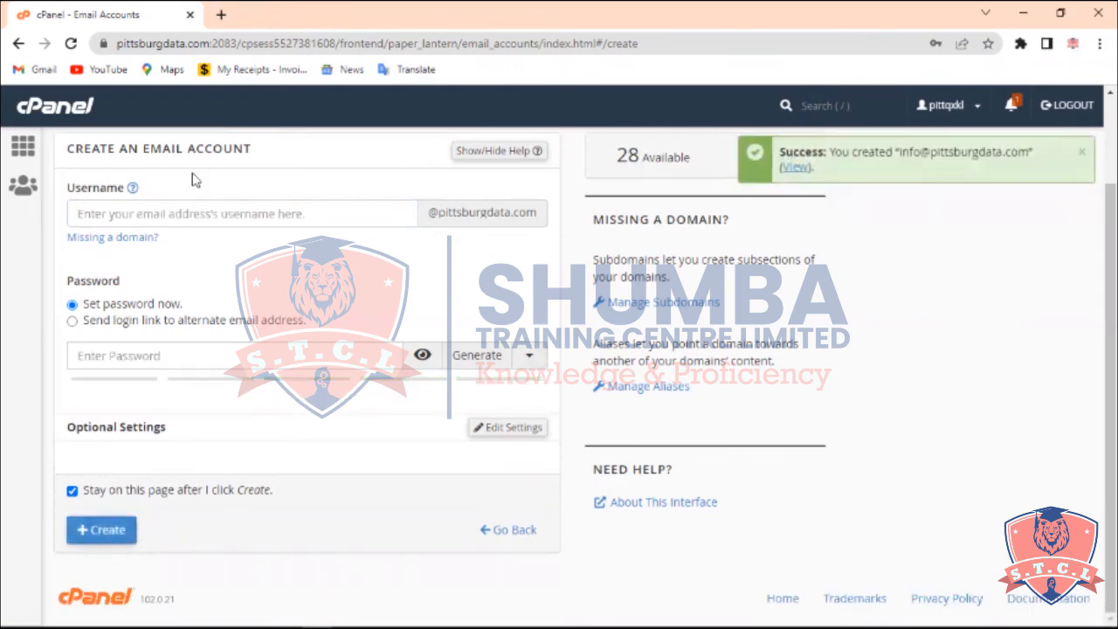
scroll(195, 179, "up", 1)
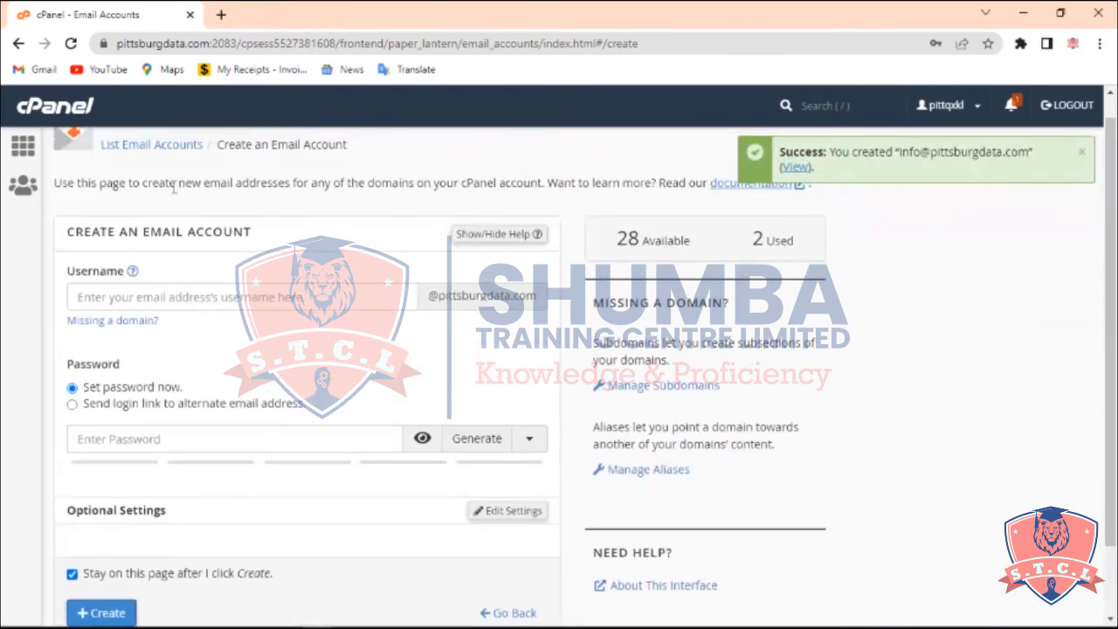
left_click(150, 145)
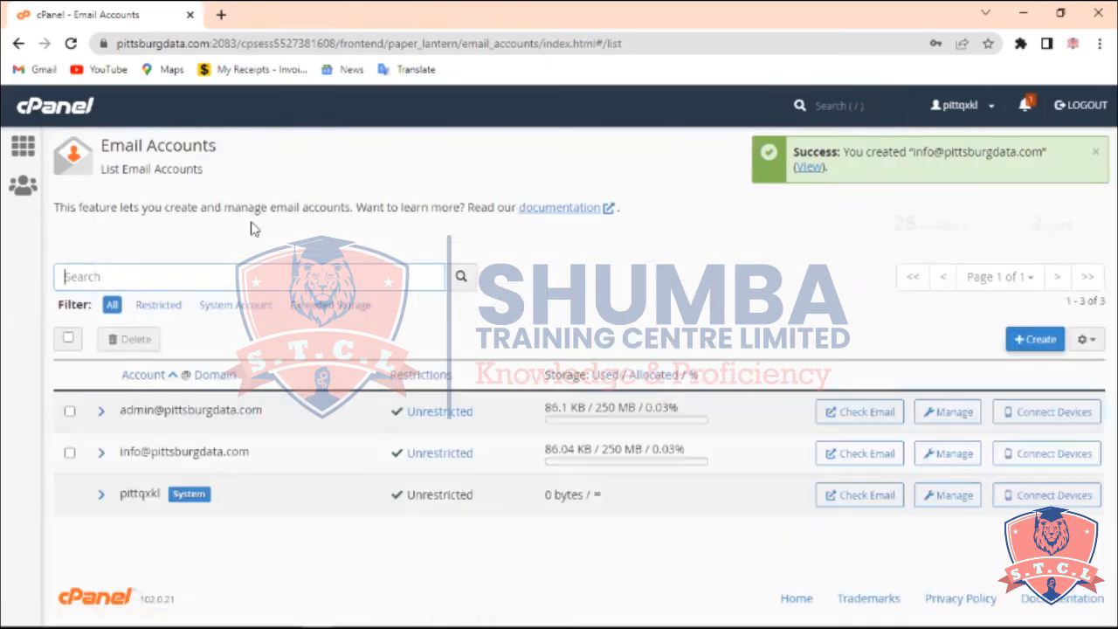